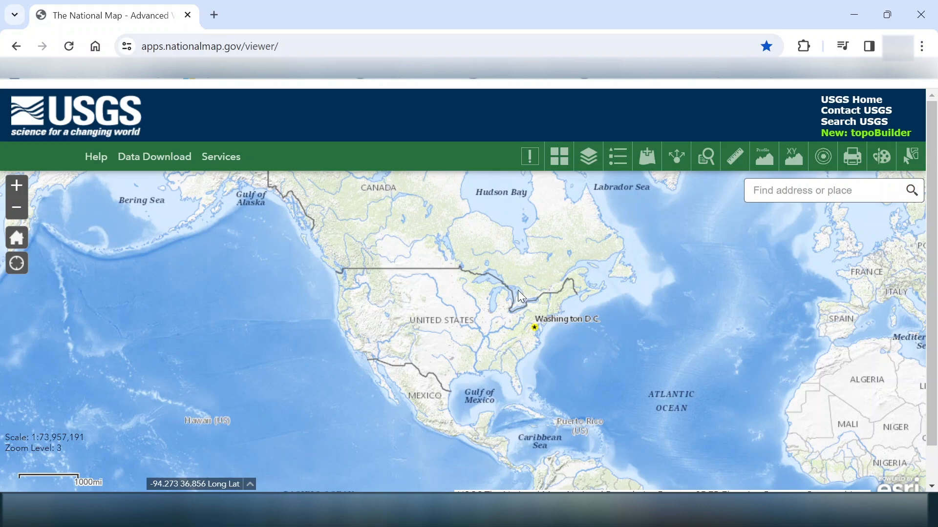
Step: Zoom and pan from Lake Ontario north past Stony Lake to the lake country at level 12
scroll(534, 298, "up", 3)
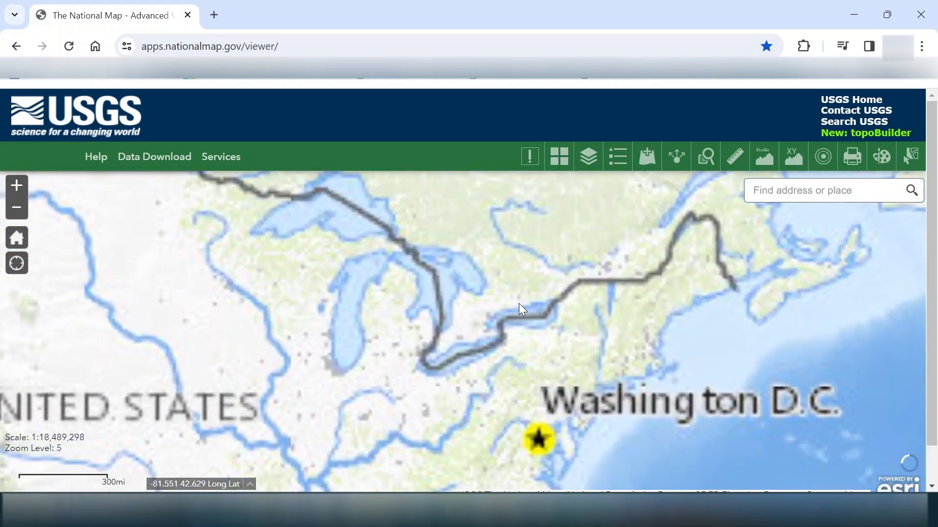
scroll(503, 308, "up", 4)
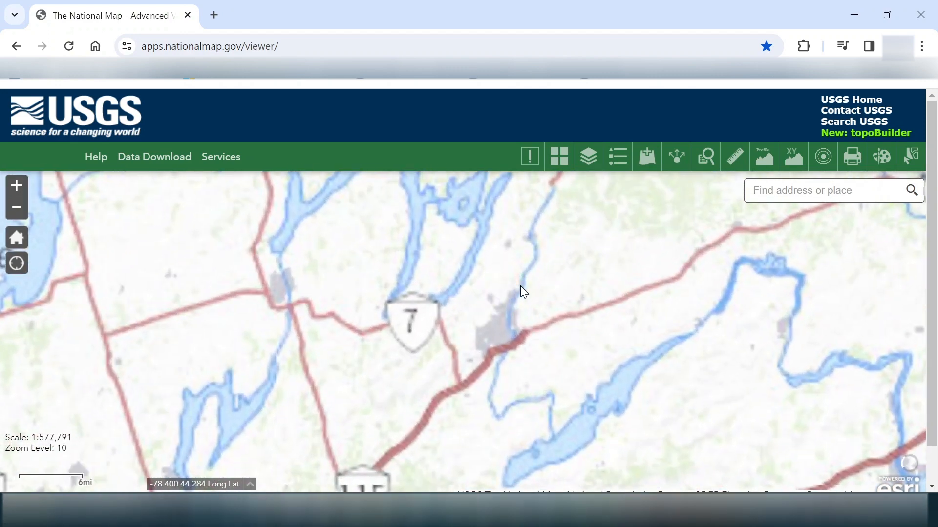
left_click_drag(520, 286, 504, 433)
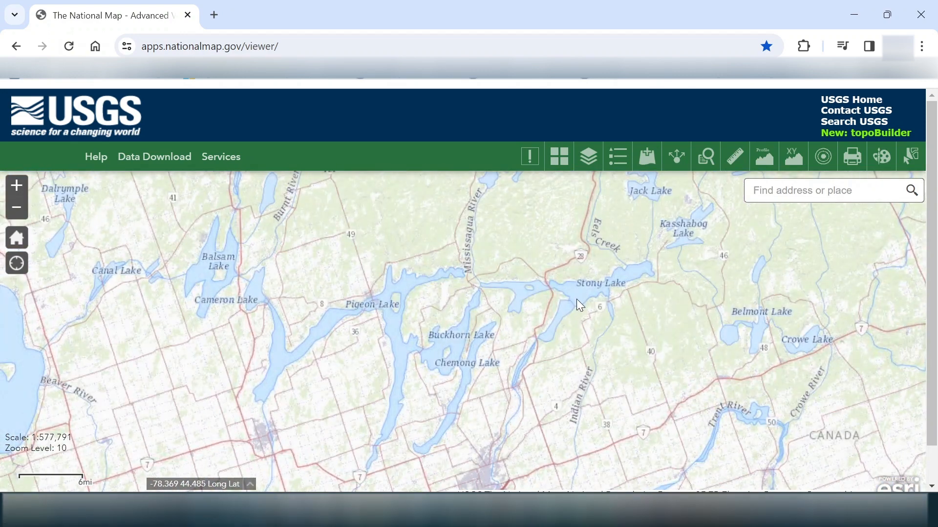
left_click_drag(576, 299, 550, 457)
left_click_drag(523, 301, 502, 348)
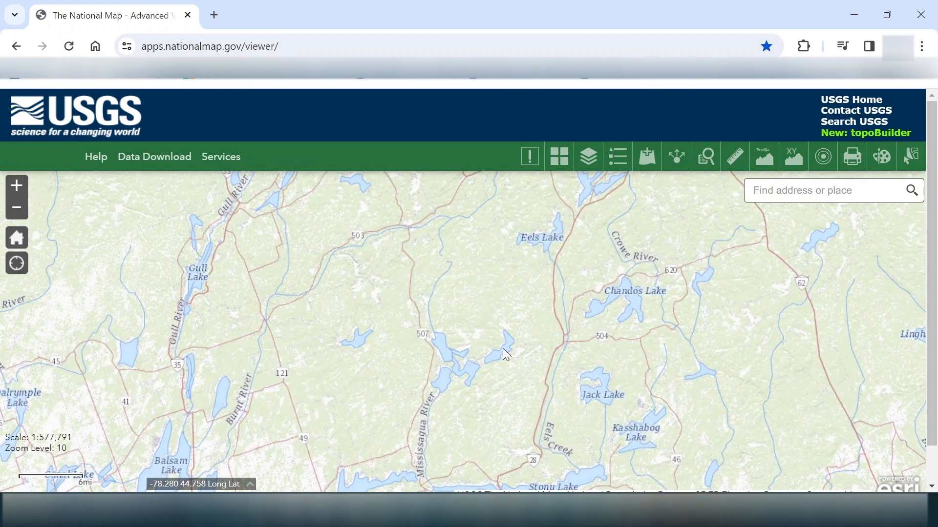
scroll(502, 348, "up", 1)
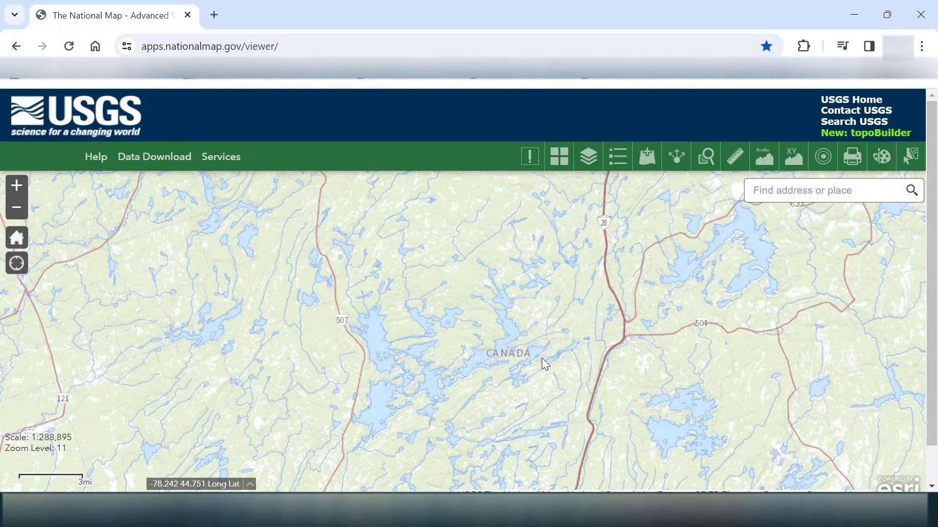
scroll(517, 359, "up", 1)
left_click_drag(499, 360, 537, 340)
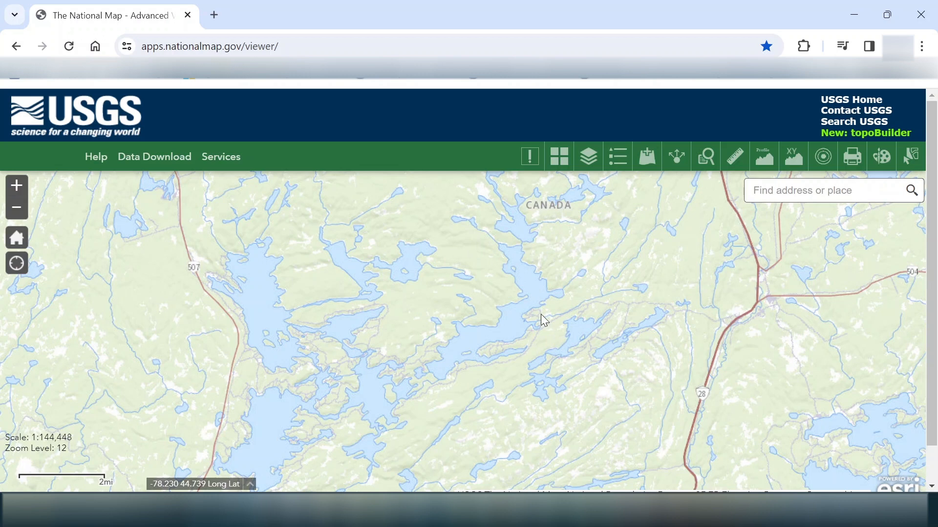
Step: Switch the basemap to Light Gray Canvas and close the basemap gallery
left_click(560, 167)
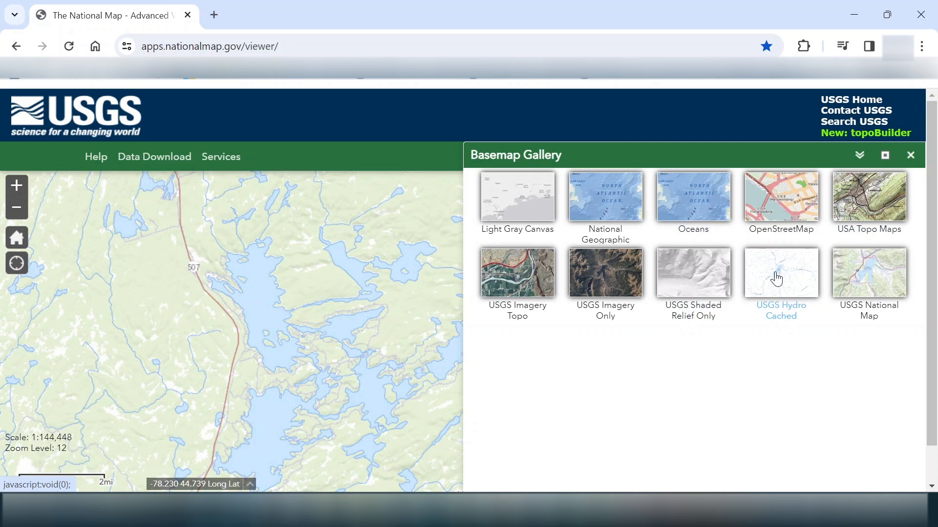
left_click(547, 206)
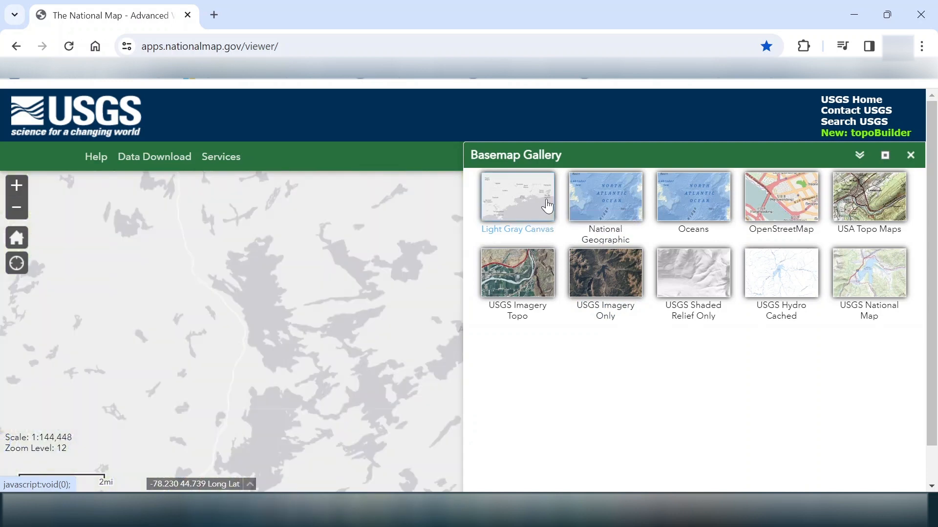
left_click(910, 155)
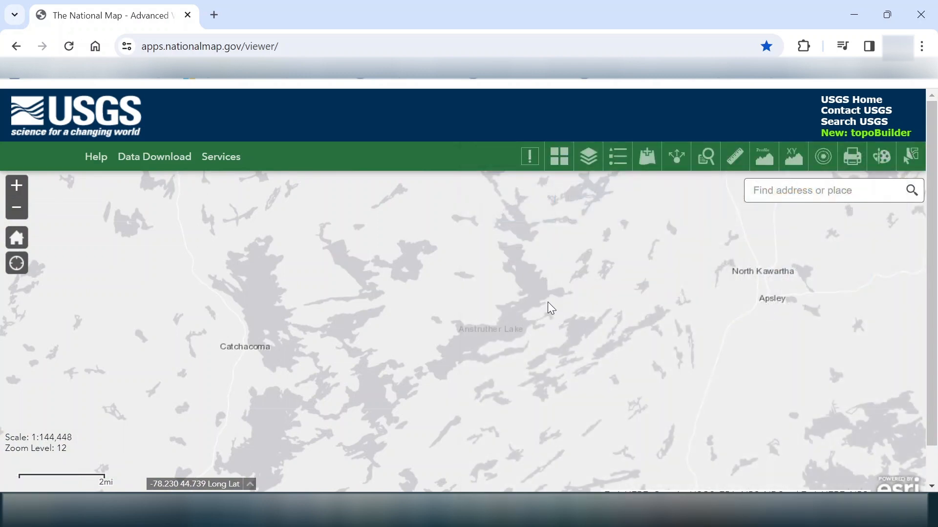
Step: Zoom to level 13 and centre Anstruther Lake on the map
scroll(552, 300, "up", 1)
left_click_drag(494, 302, 549, 297)
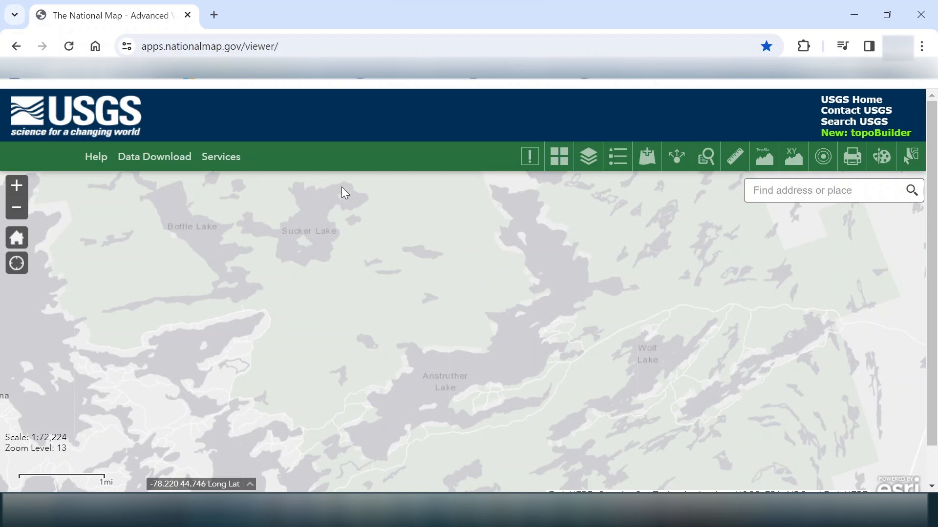
Step: Snip the map region around Anstruther Lake, retaking the snip for a better crop
key("super+shift+s")
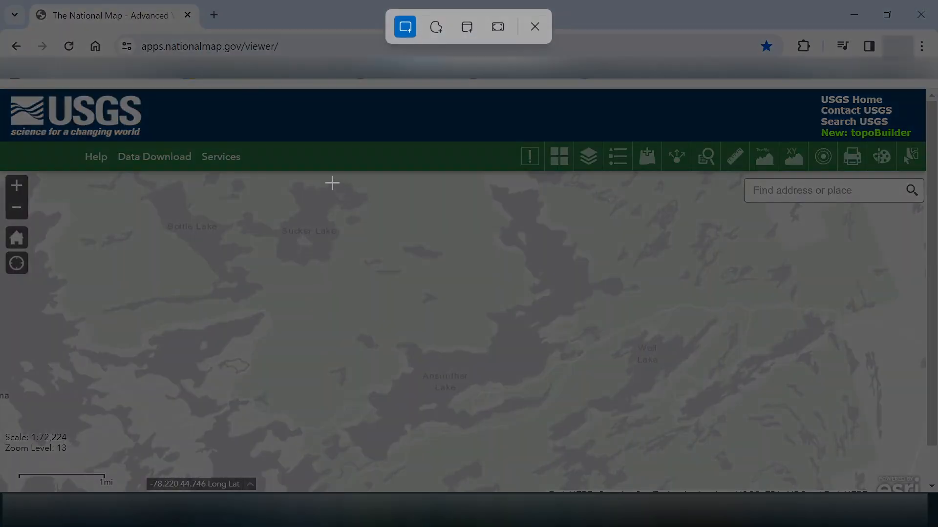
left_click_drag(332, 180, 632, 465)
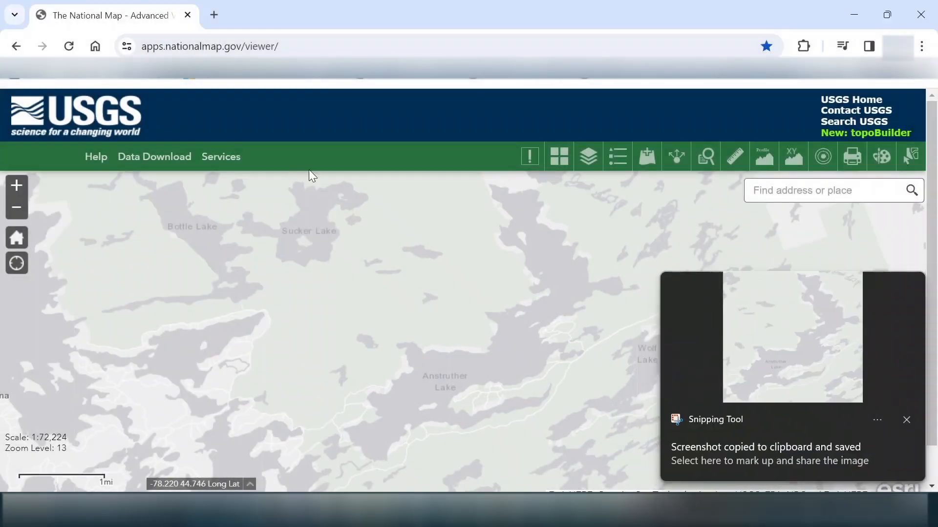
key("super+shift+s")
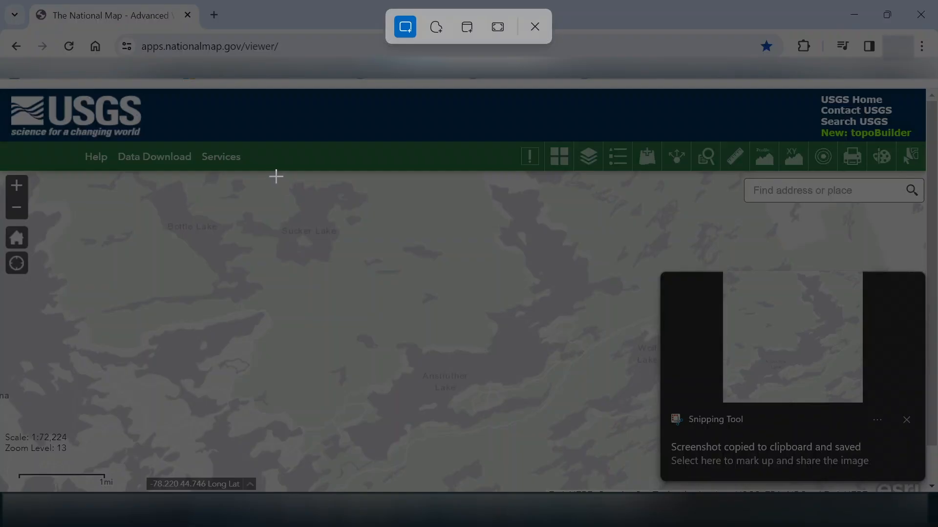
left_click_drag(274, 178, 649, 474)
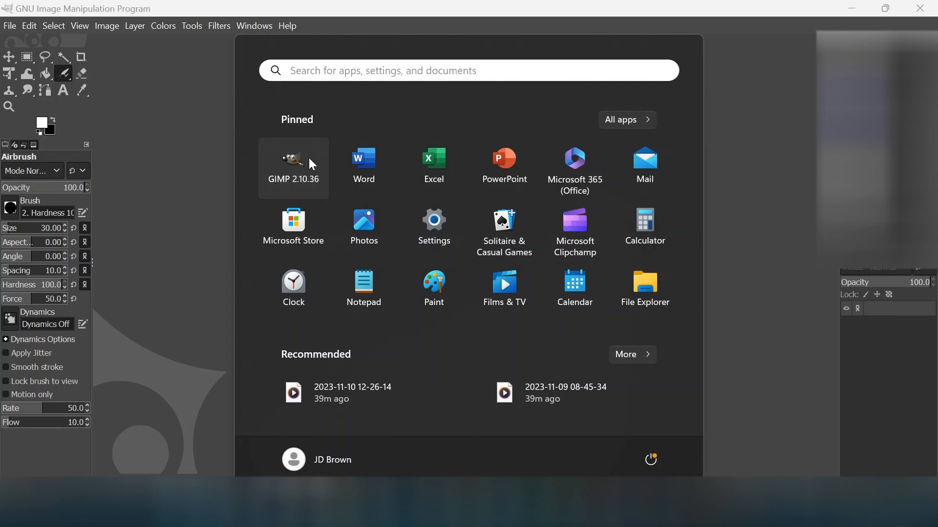
Step: Paste the Anstruther Lake snip into GIMP as a new 768×610 image
left_click(750, 157)
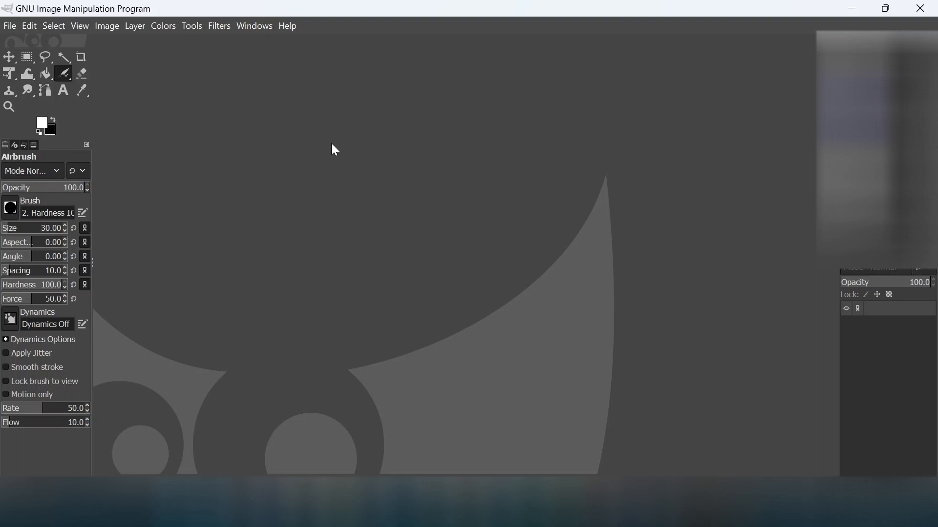
key("ctrl+shift+v")
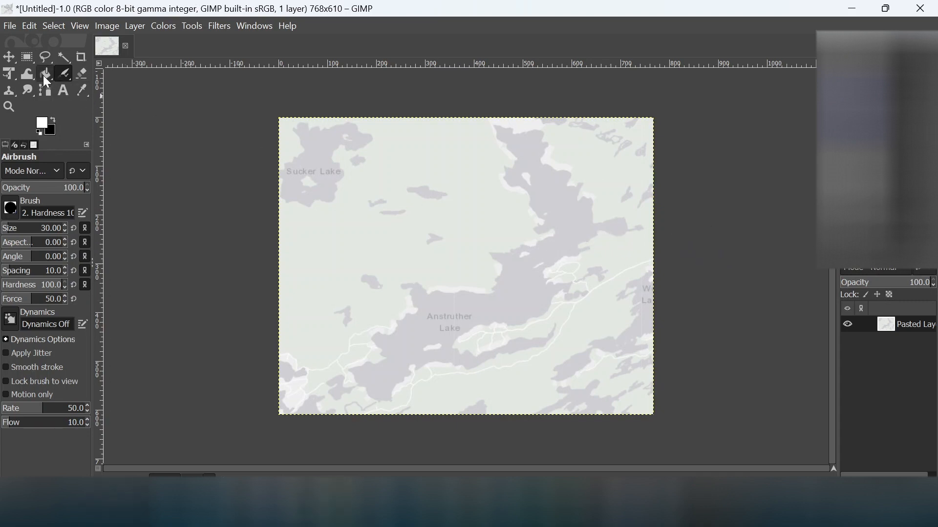
Step: Zoom in on the pasted lake map and swap colours so black is foreground, white background
left_click(9, 107)
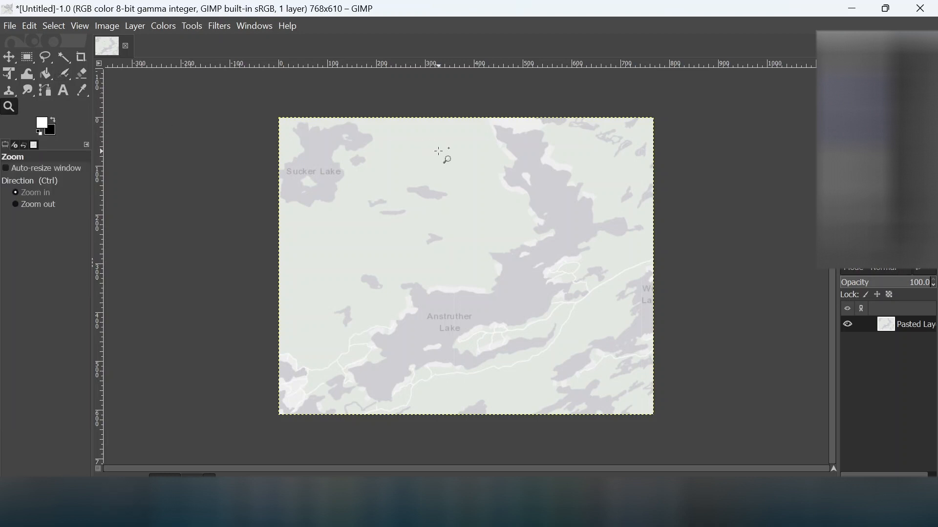
left_click(442, 164)
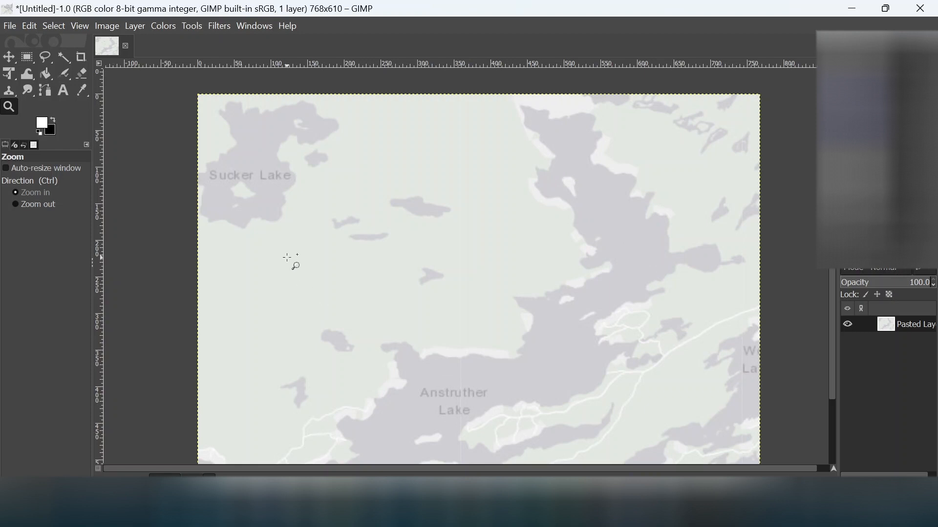
left_click(54, 119)
left_click(43, 122)
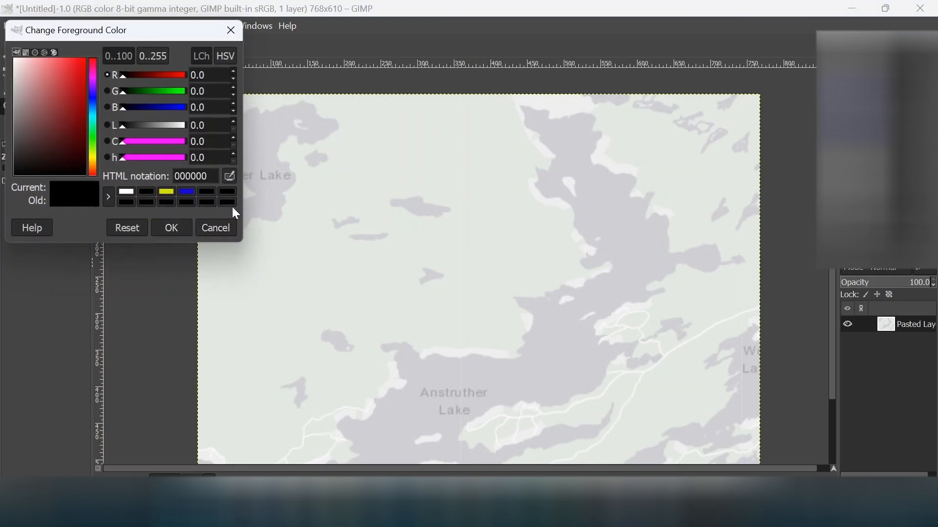
left_click(217, 228)
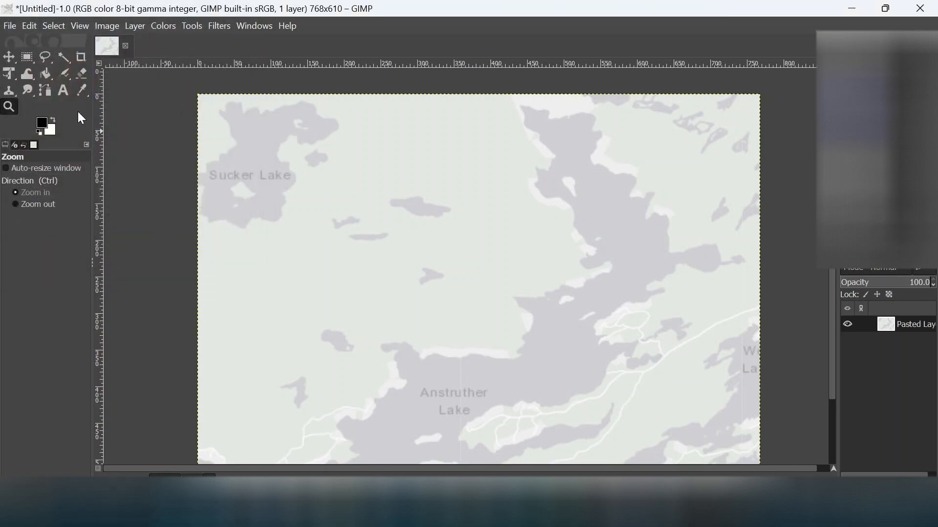
Step: Bucket-fill Anstruther Lake and its grey eastern arm solid black
left_click(45, 74)
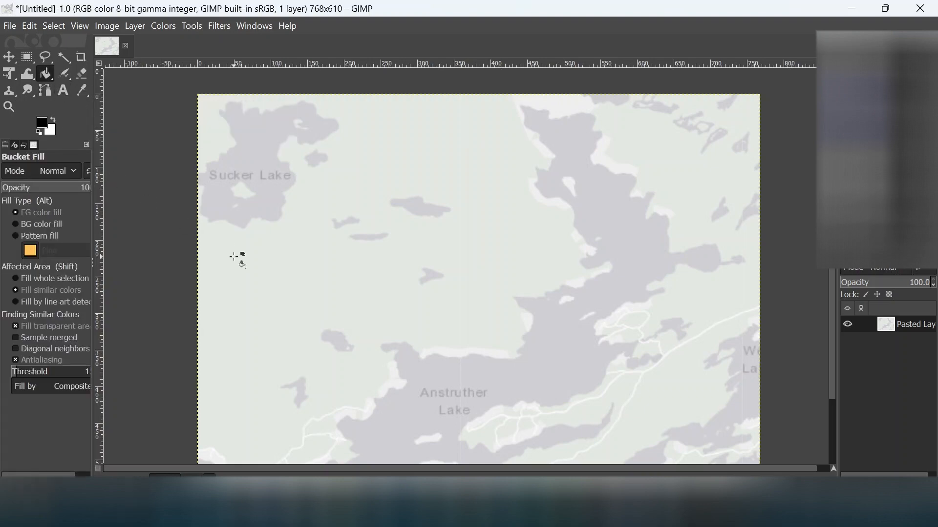
left_click(500, 379)
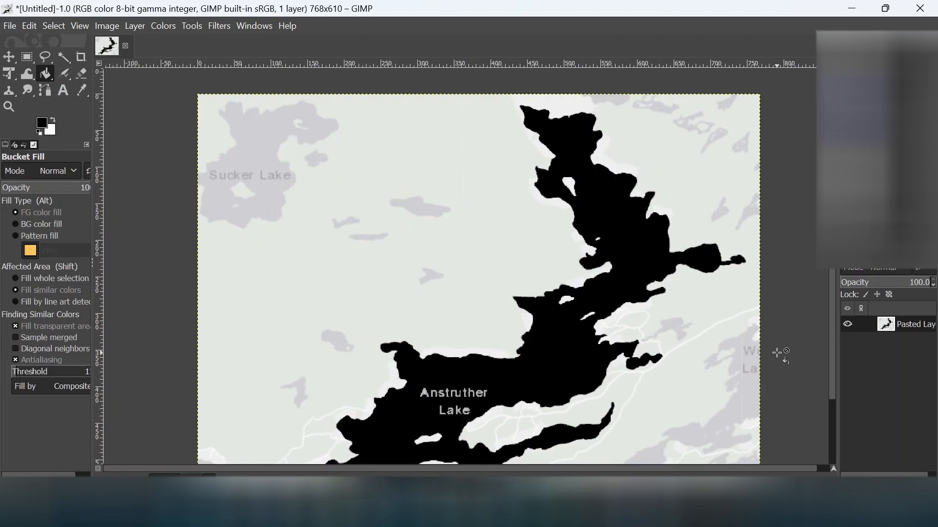
left_click_drag(836, 358, 847, 409)
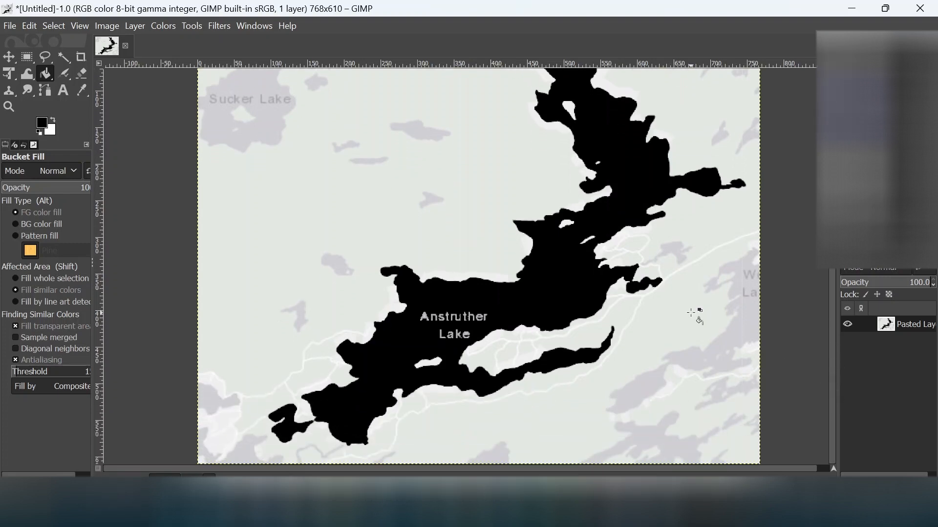
left_click(671, 249)
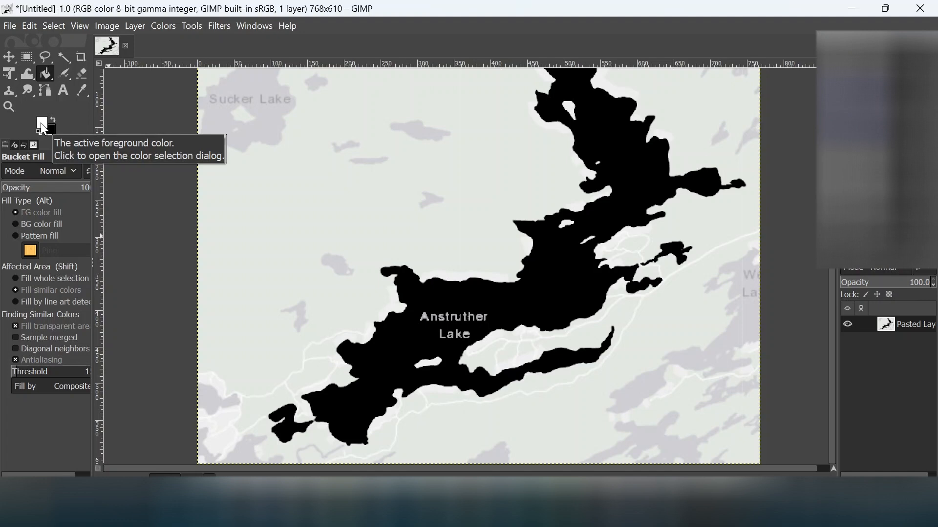
Step: Fill the background, small grey islands and Sucker Lake white, and airbrush out the Sucker Lake label
left_click(274, 241)
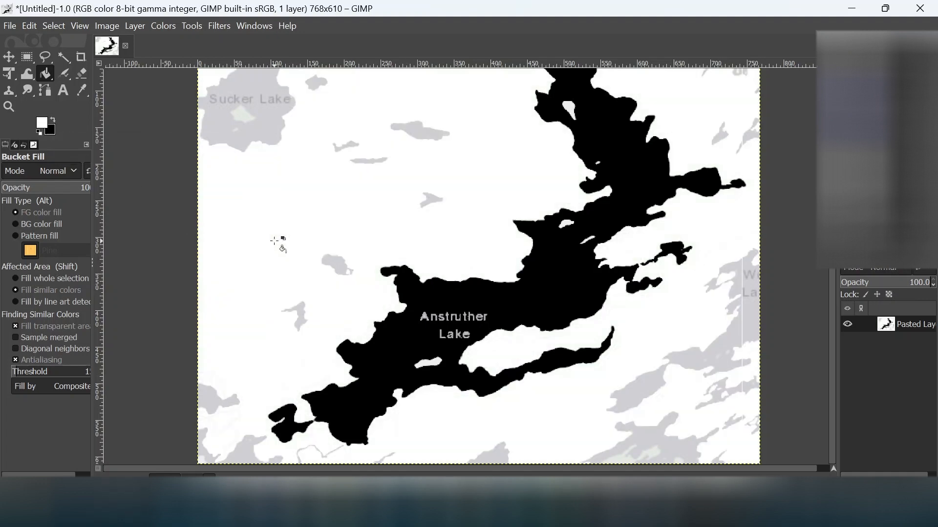
left_click(334, 261)
left_click(326, 255)
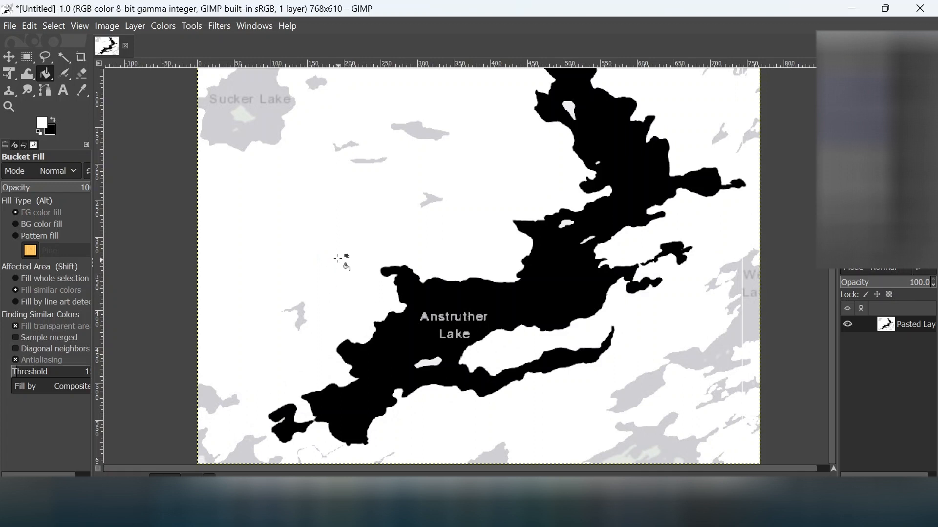
left_click(299, 313)
left_click(434, 202)
left_click(375, 159)
left_click(344, 147)
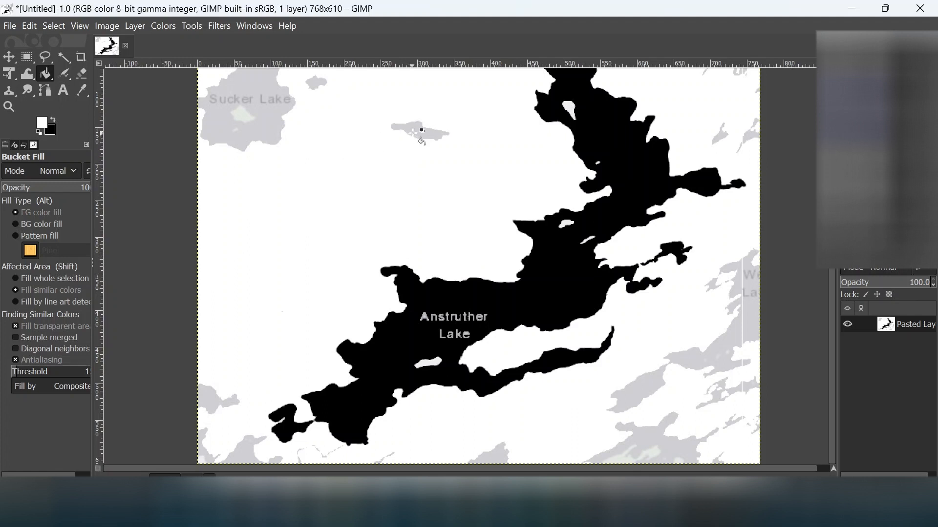
left_click(412, 134)
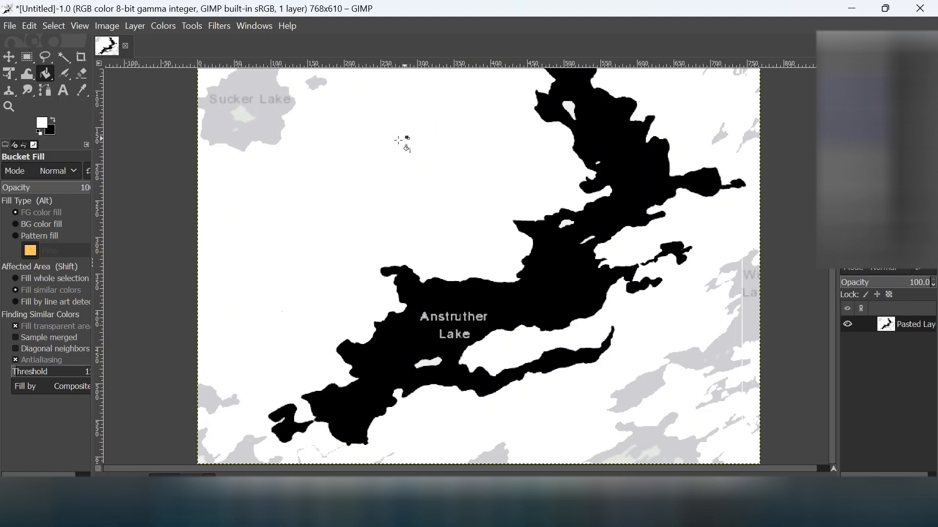
left_click(245, 96)
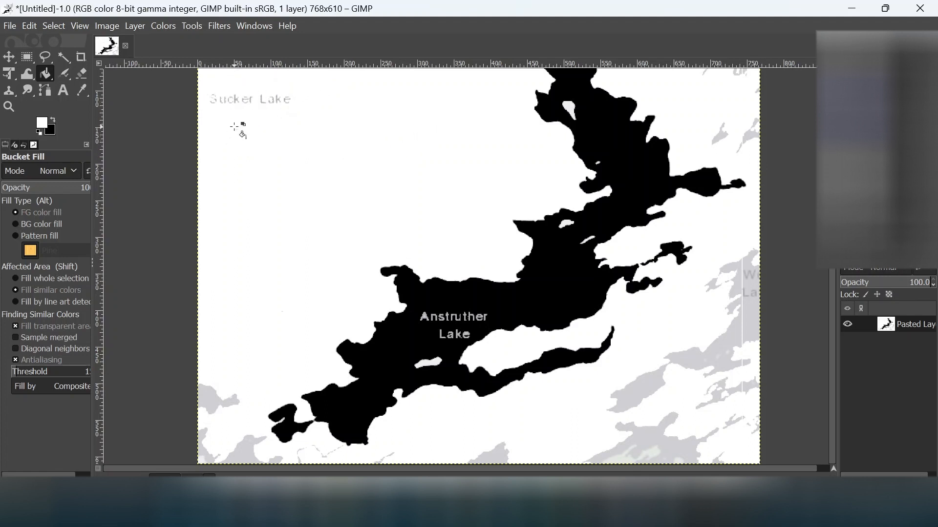
left_click(66, 79)
mouse_move(291, 100)
left_mouse_down()
mouse_move(210, 95)
mouse_move(235, 105)
left_mouse_up()
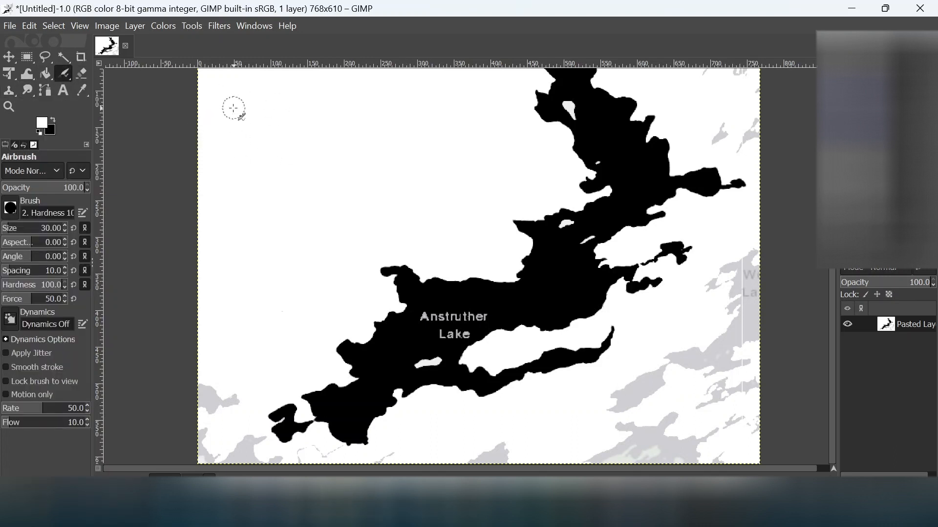
Step: Bucket-fill the grey patches along the bottom and the large lower-right lake white
left_click(46, 75)
left_click(212, 401)
left_click(203, 459)
left_click(234, 450)
left_click(490, 457)
left_click(659, 440)
left_click(635, 454)
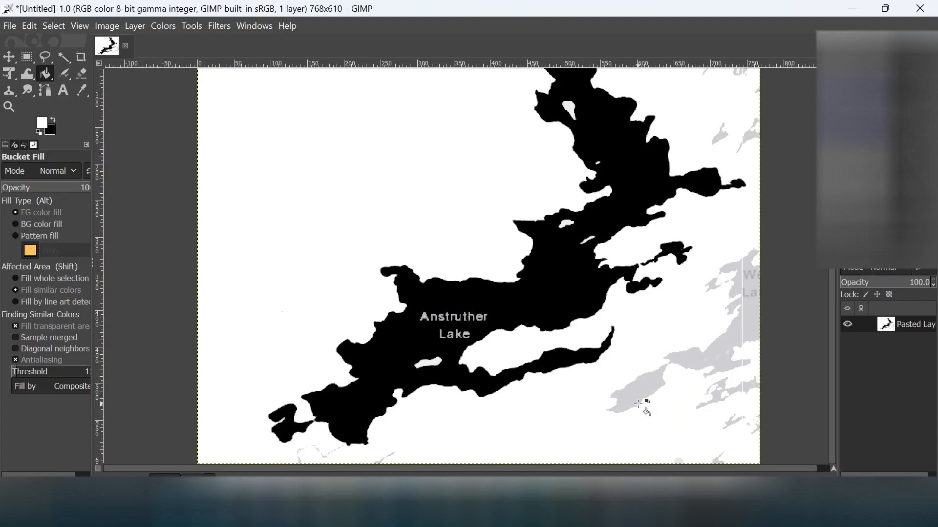
left_click(640, 404)
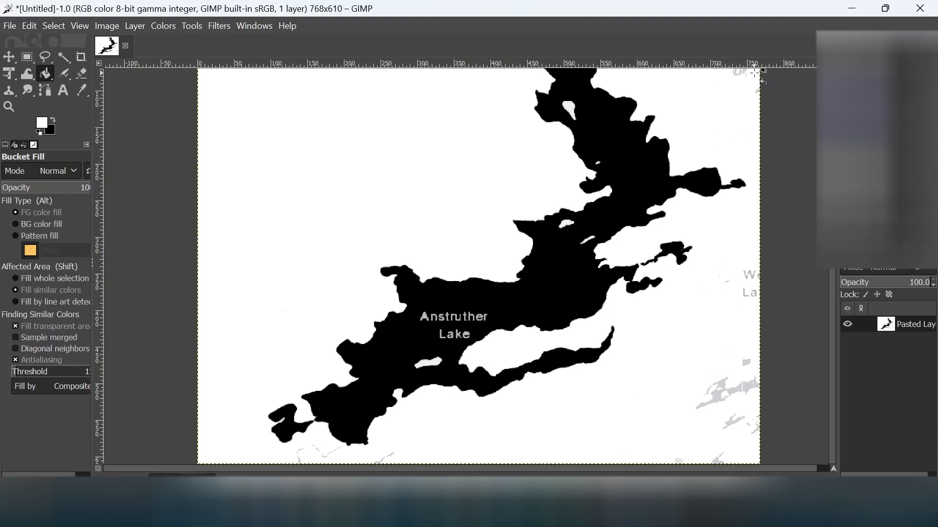
Step: Bucket-fill the remaining grey patches at the upper right white
scroll(752, 79, "up", 2, "ctrl")
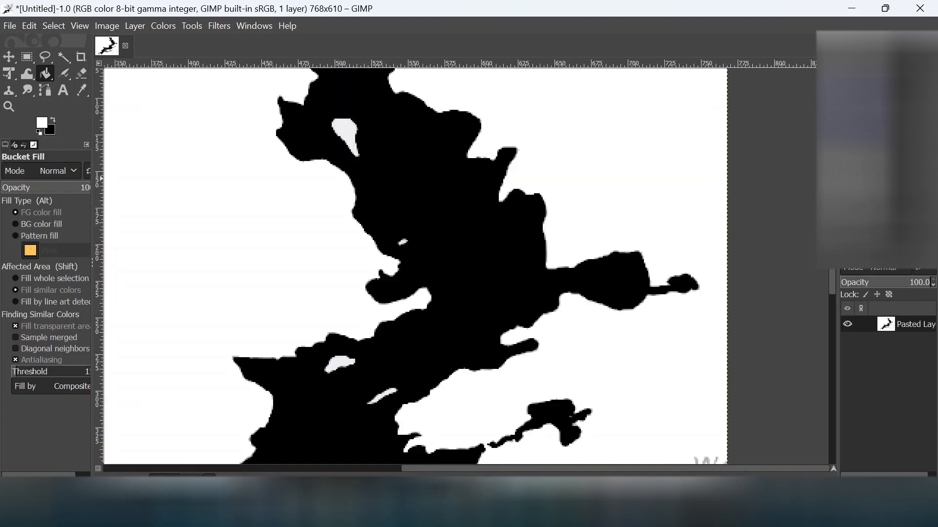
left_click_drag(832, 179, 832, 124)
left_click(442, 83)
left_click(544, 97)
left_click(659, 86)
left_click(641, 144)
left_click(673, 172)
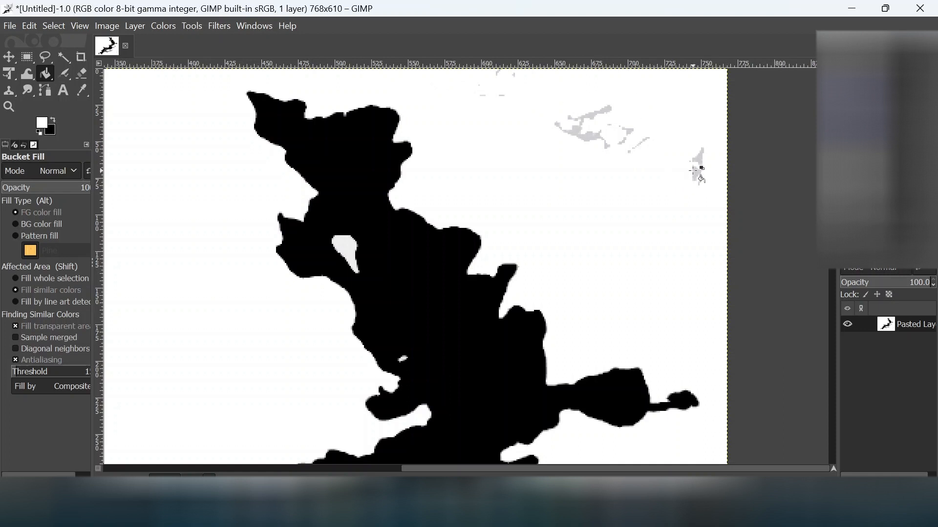
left_click(696, 171)
left_click(557, 121)
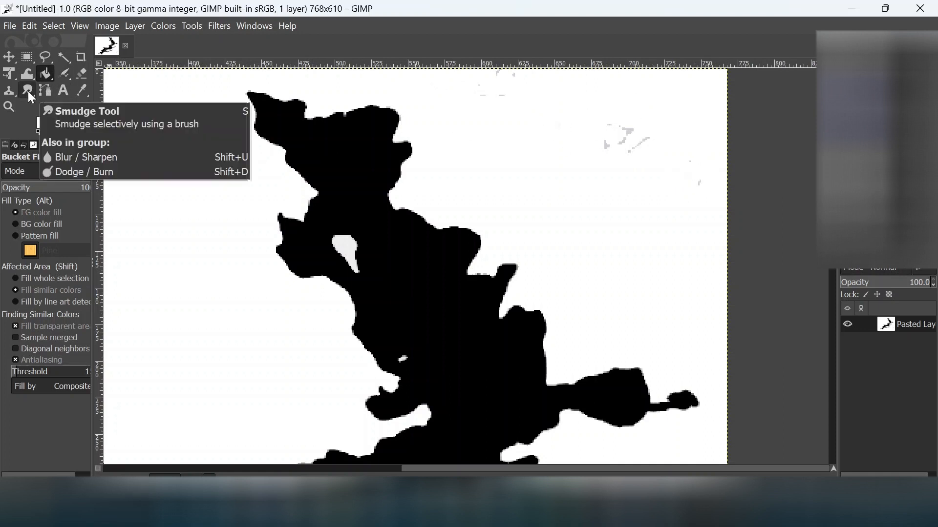
Step: Airbrush white over the grey specks at the upper right, top and lower right
left_click(66, 72)
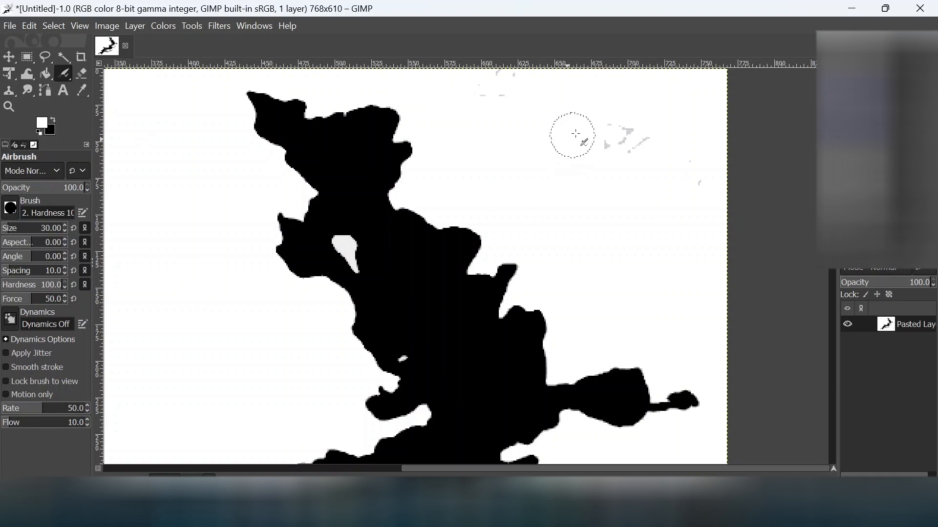
mouse_move(612, 130)
left_mouse_down()
mouse_move(642, 138)
mouse_move(590, 138)
mouse_move(629, 122)
left_mouse_up()
mouse_move(510, 108)
left_mouse_down()
mouse_move(490, 90)
mouse_move(505, 83)
mouse_move(498, 78)
left_mouse_up()
scroll(634, 239, "down", 4)
scroll(634, 240, "down", 10)
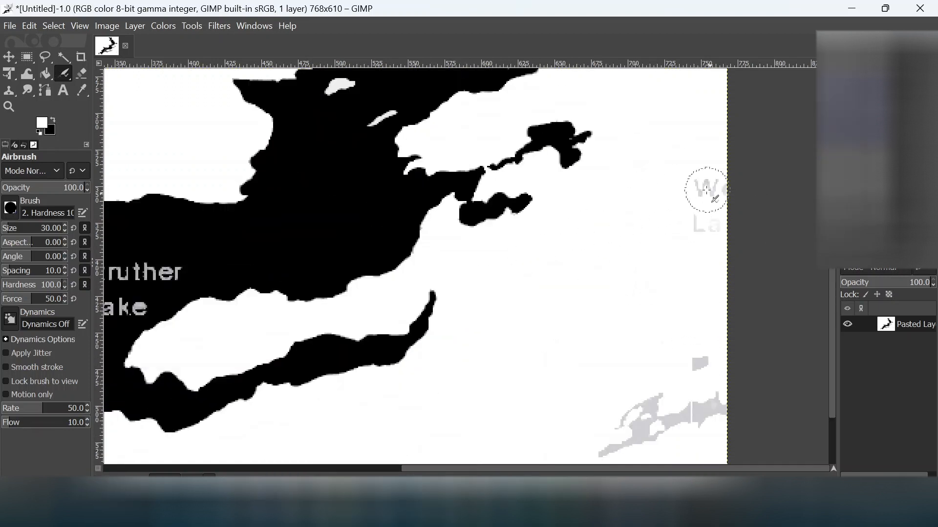
mouse_move(682, 379)
left_mouse_down()
mouse_move(699, 398)
mouse_move(632, 393)
mouse_move(591, 442)
mouse_move(673, 430)
mouse_move(593, 440)
mouse_move(650, 424)
mouse_move(713, 372)
left_mouse_up()
Step: Airbrush out grey specks along the bottom edge and below the southwest shore, undoing the last stroke
scroll(713, 371, "down", 3)
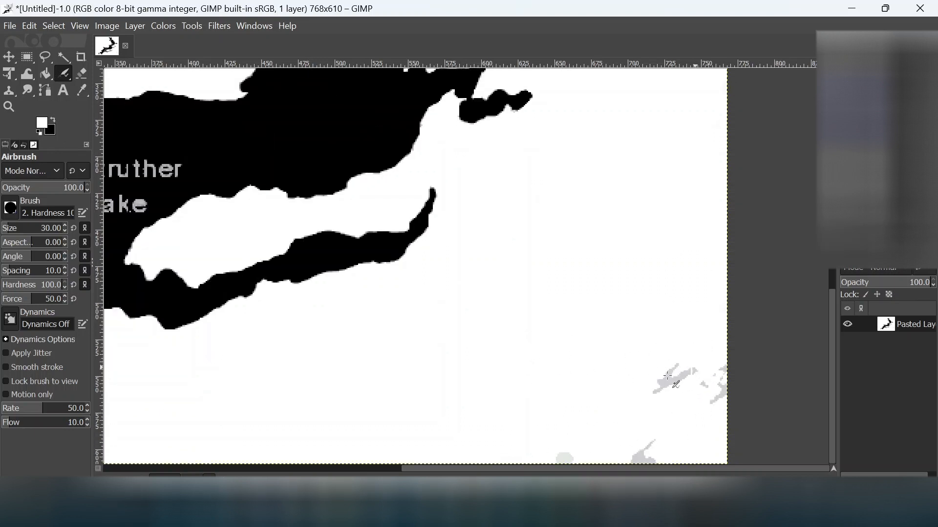
mouse_move(681, 368)
left_mouse_down()
mouse_move(544, 440)
mouse_move(647, 446)
mouse_move(620, 441)
mouse_move(639, 450)
mouse_move(725, 420)
mouse_move(715, 363)
left_mouse_up()
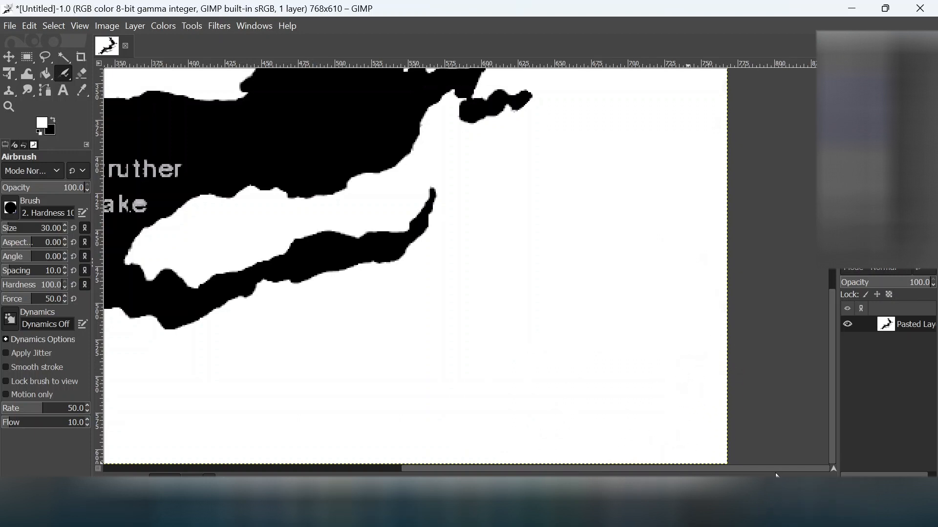
left_click_drag(770, 469, 548, 469)
left_click_drag(419, 438, 420, 456)
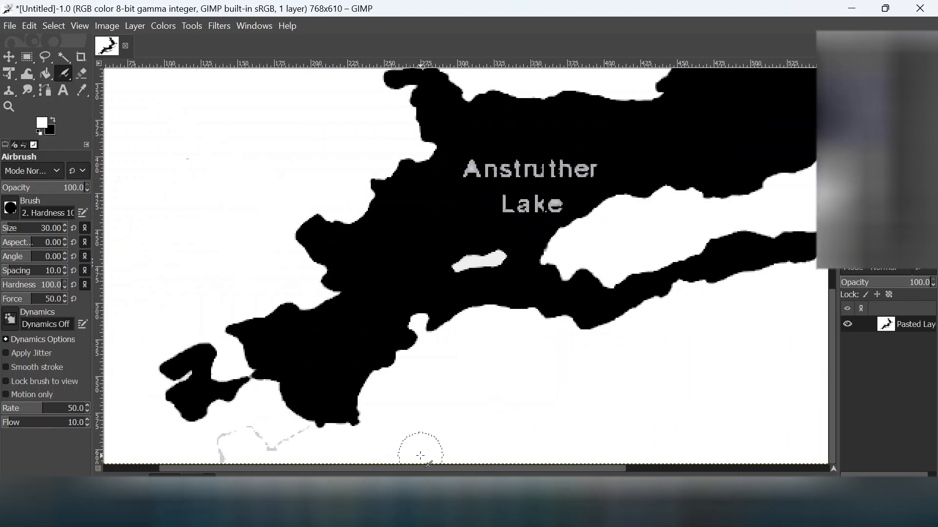
mouse_move(245, 441)
left_mouse_down()
mouse_move(226, 449)
mouse_move(265, 435)
mouse_move(248, 433)
mouse_move(292, 434)
mouse_move(272, 444)
left_mouse_up()
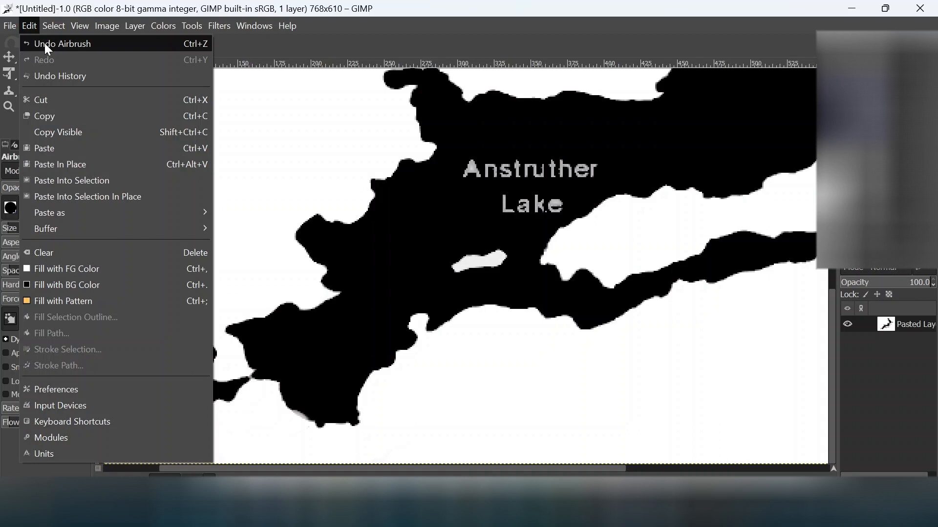
left_click(45, 42)
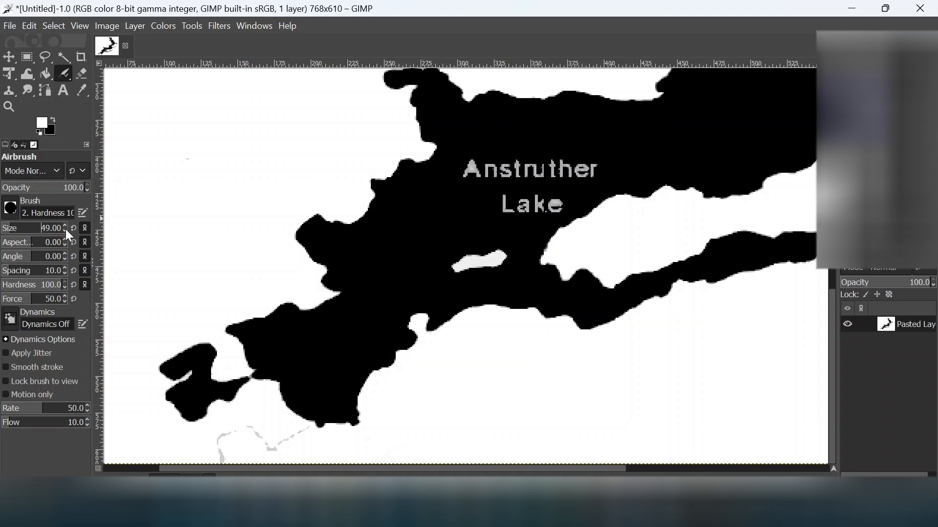
Step: Paint white over the thin grey dashed line and last outline fragment below the lake
scroll(65, 230, "down", 20)
mouse_move(306, 430)
left_mouse_down()
mouse_move(286, 447)
mouse_move(316, 425)
mouse_move(268, 447)
mouse_move(246, 430)
mouse_move(222, 437)
left_mouse_up()
mouse_move(163, 441)
left_mouse_down()
mouse_move(241, 440)
mouse_move(232, 457)
left_mouse_up()
scroll(586, 374, "up", 10)
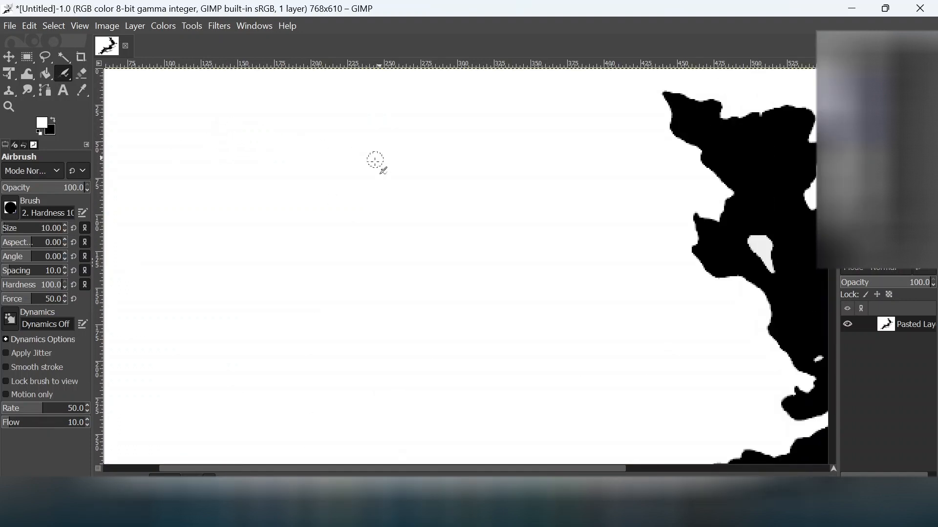
scroll(649, 472, "right", 6)
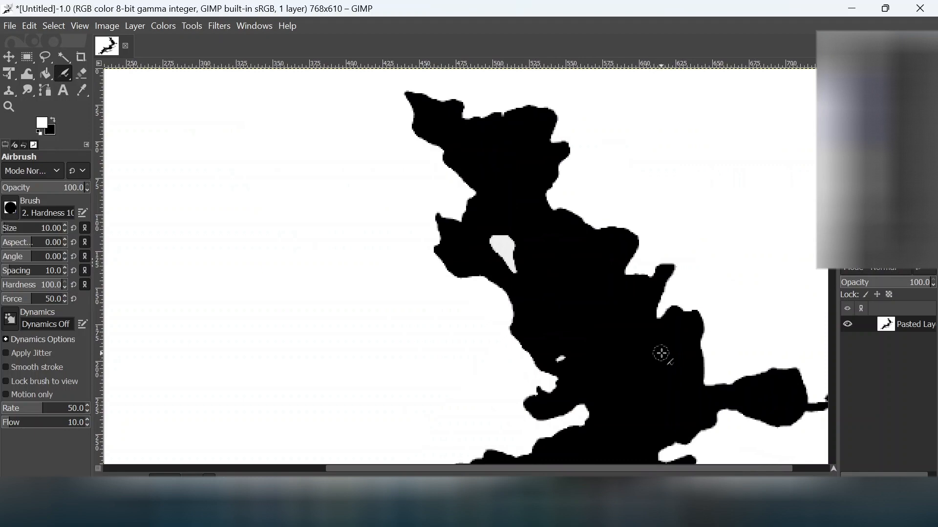
scroll(655, 352, "down", 2, "ctrl")
scroll(637, 349, "down", 2, "ctrl")
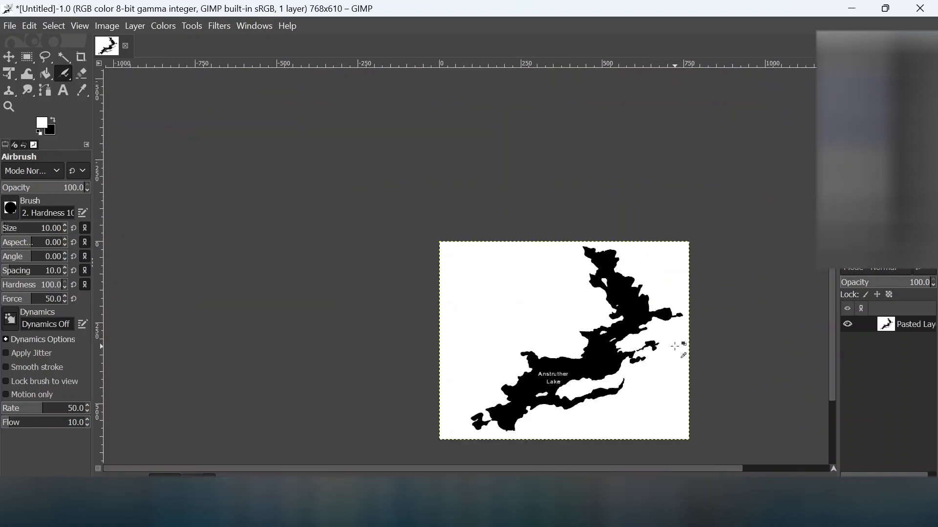
scroll(675, 347, "up", 1, "ctrl")
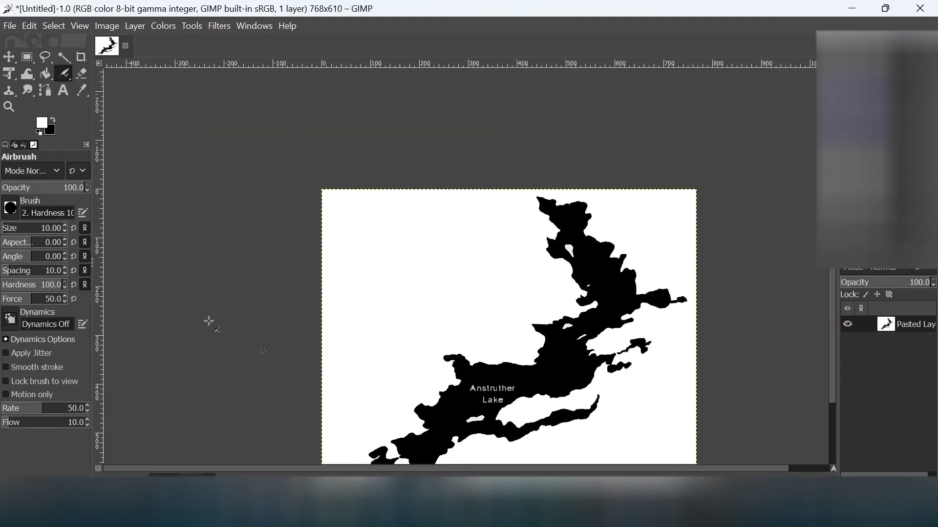
scroll(506, 395, "up", 2, "ctrl")
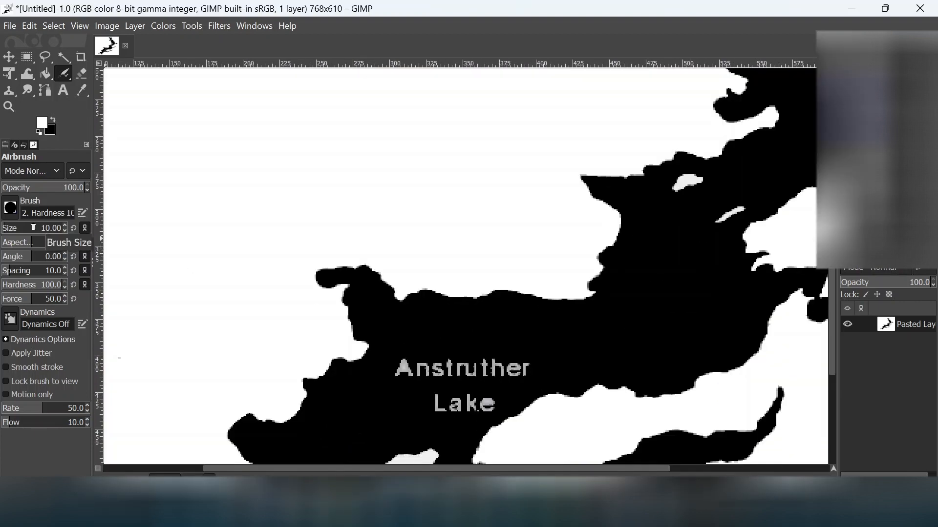
Step: Make black the foreground colour and airbrush over the Anstruther Lake label to fill it solid black
left_click(53, 120)
mouse_move(440, 368)
left_mouse_down()
mouse_move(398, 366)
mouse_move(405, 364)
mouse_move(391, 381)
mouse_move(466, 365)
mouse_move(412, 377)
mouse_move(520, 365)
mouse_move(476, 372)
mouse_move(531, 373)
mouse_move(454, 377)
mouse_move(548, 378)
mouse_move(507, 373)
mouse_move(416, 406)
mouse_move(489, 408)
mouse_move(479, 398)
mouse_move(467, 412)
mouse_move(409, 400)
mouse_move(437, 413)
mouse_move(517, 379)
mouse_move(492, 410)
left_mouse_up()
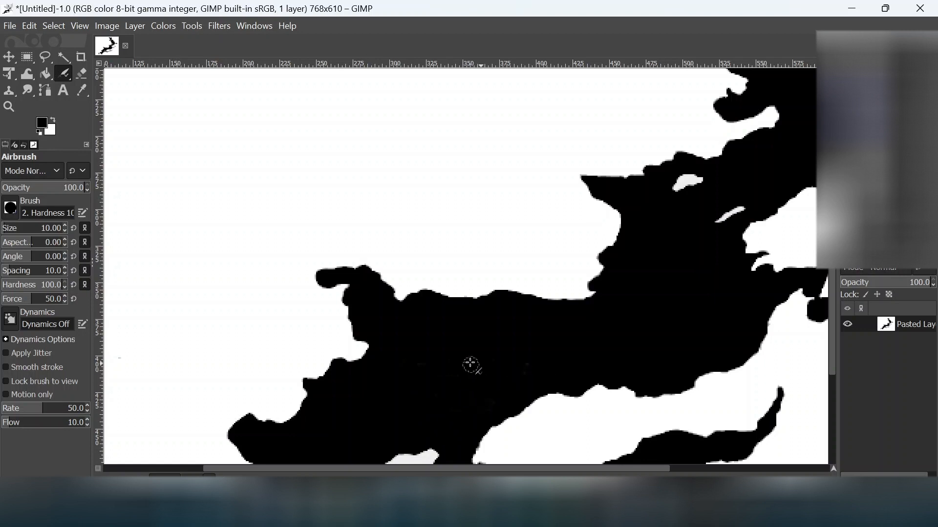
scroll(455, 358, "down", 1, "ctrl")
scroll(455, 358, "down", 1, "ctrl")
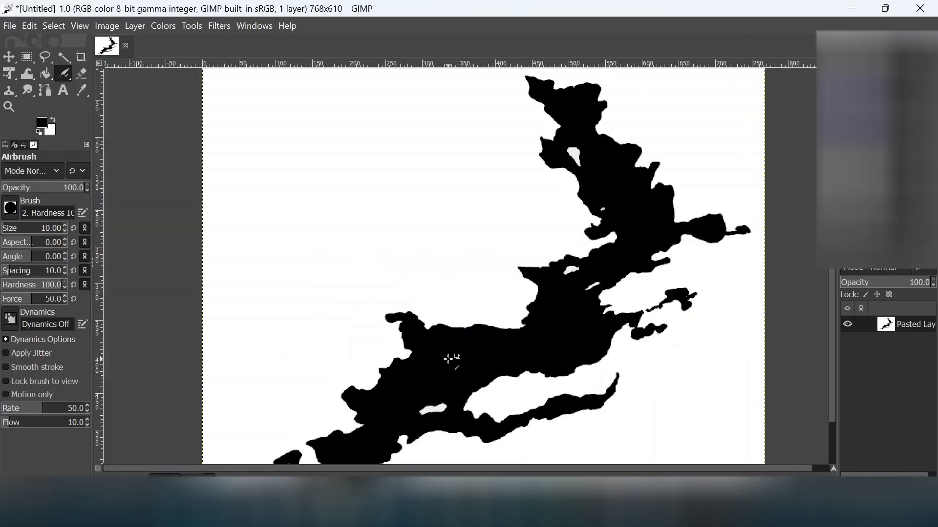
scroll(448, 360, "down", 1, "ctrl")
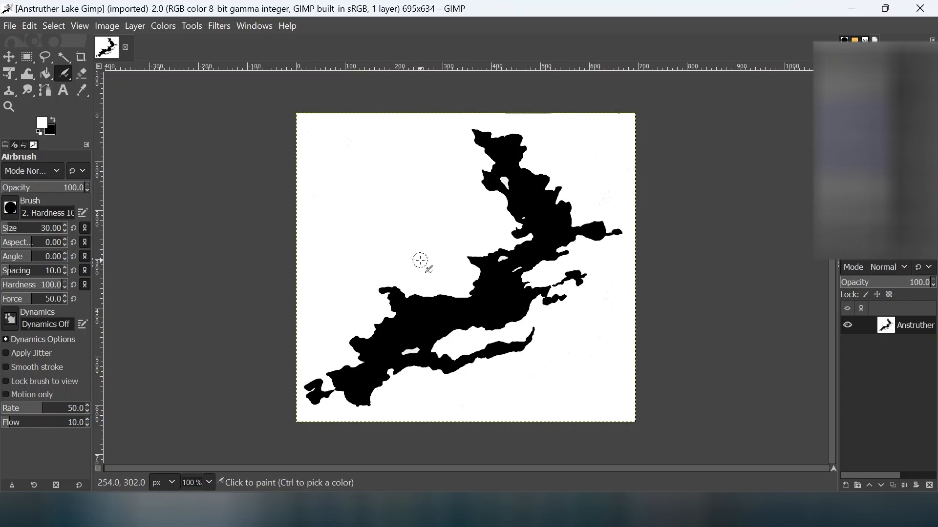
Step: Export the image to Downloads as Anstruther Lake Gimp.jpg at JPEG quality 90
left_click(12, 27)
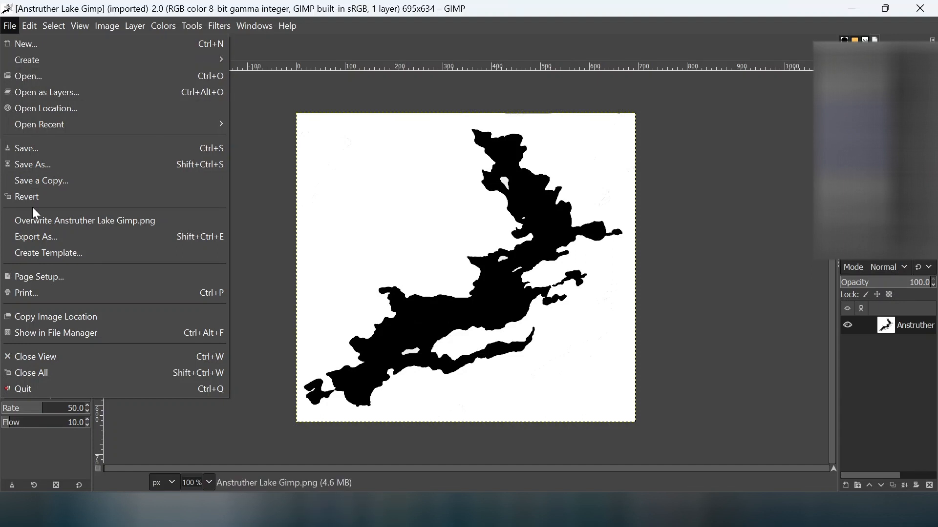
left_click(33, 237)
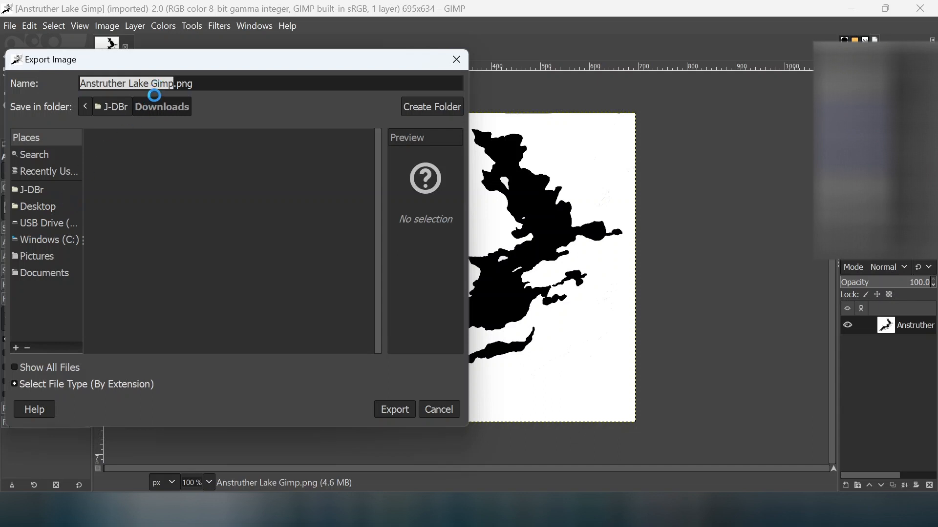
left_click(200, 83)
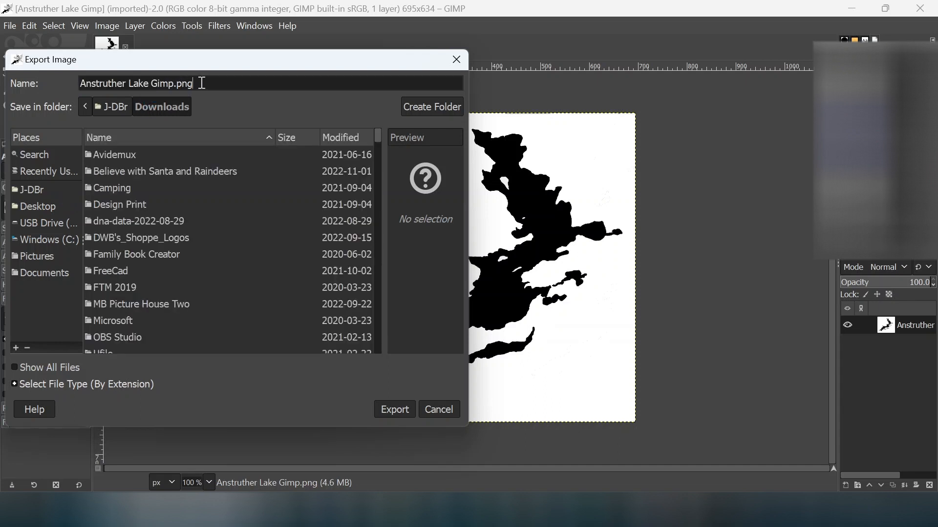
key("BackSpace")
key("BackSpace")
key("BackSpace")
type("jpg")
left_click(407, 409)
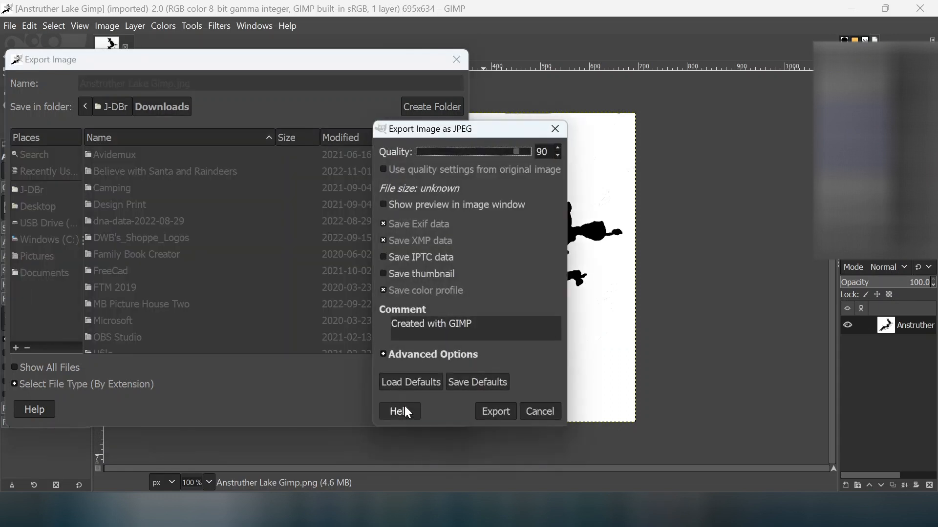
left_click(490, 416)
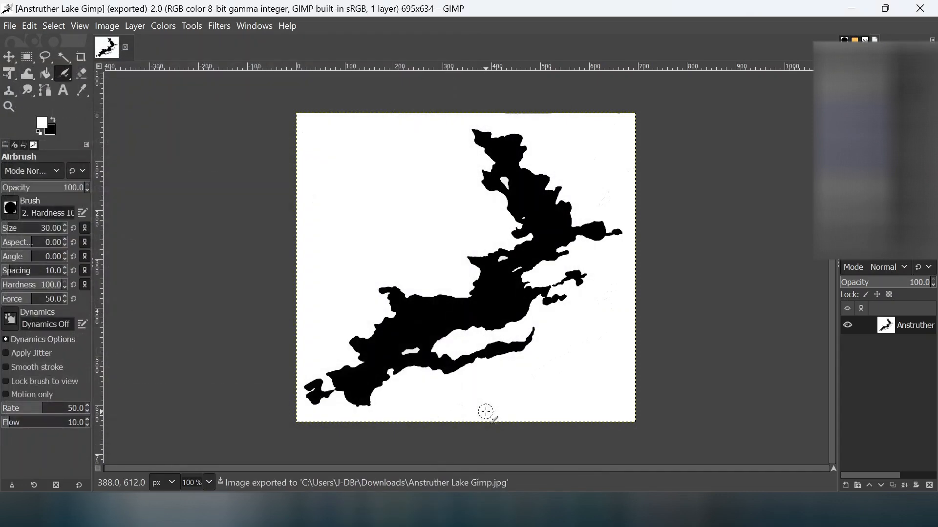
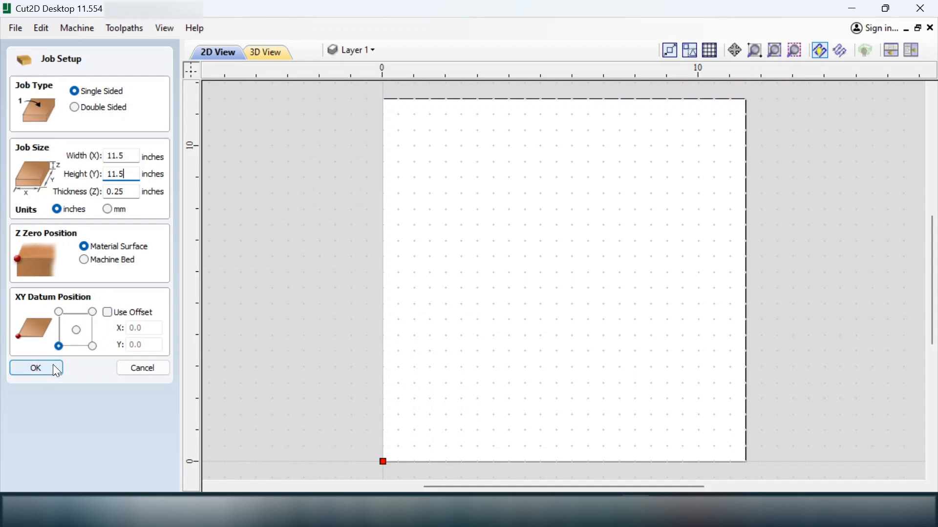
Step: Confirm the 11.5 × 11.5 inch job and import the Anstruther Lake Gimp image from Downloads
left_click(53, 366)
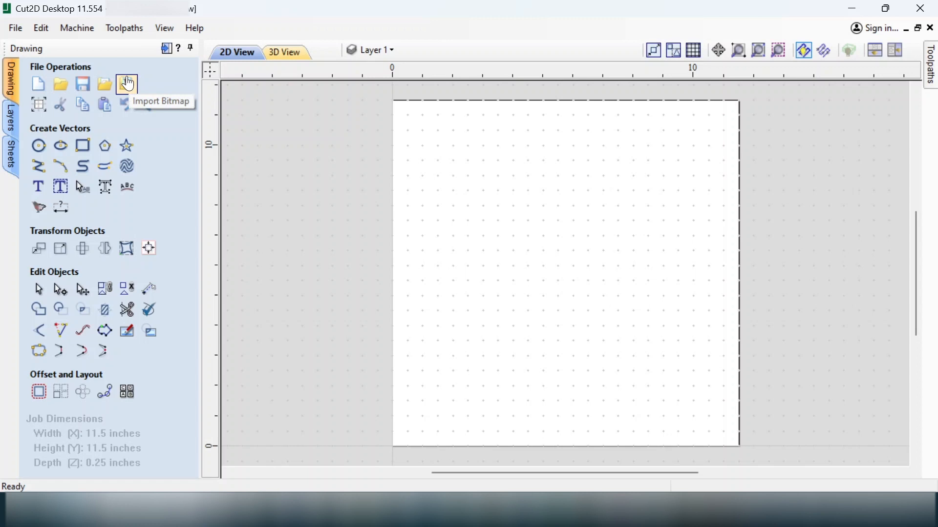
left_click(128, 83)
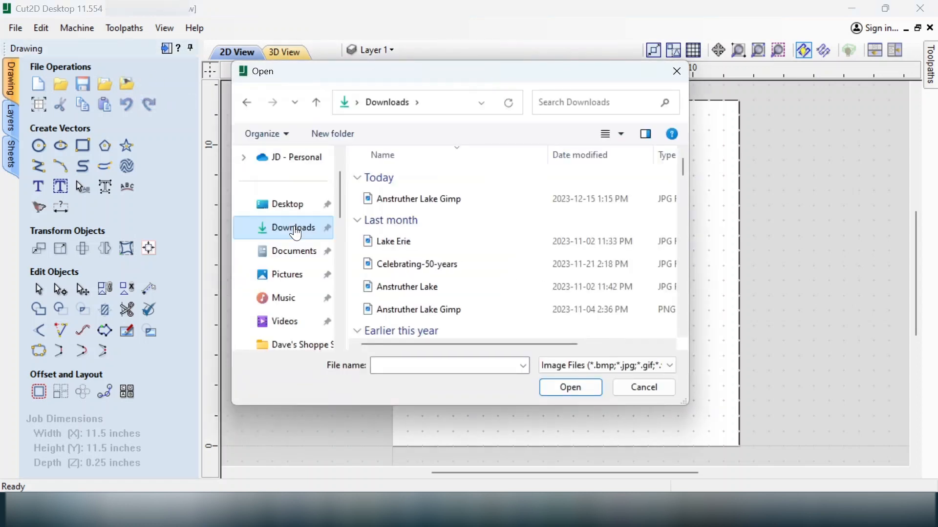
left_click(380, 204)
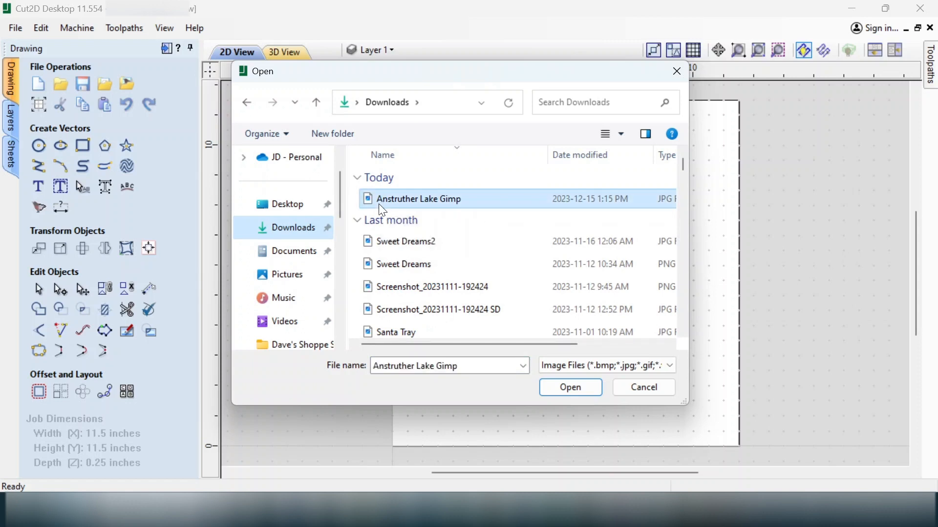
left_click(567, 390)
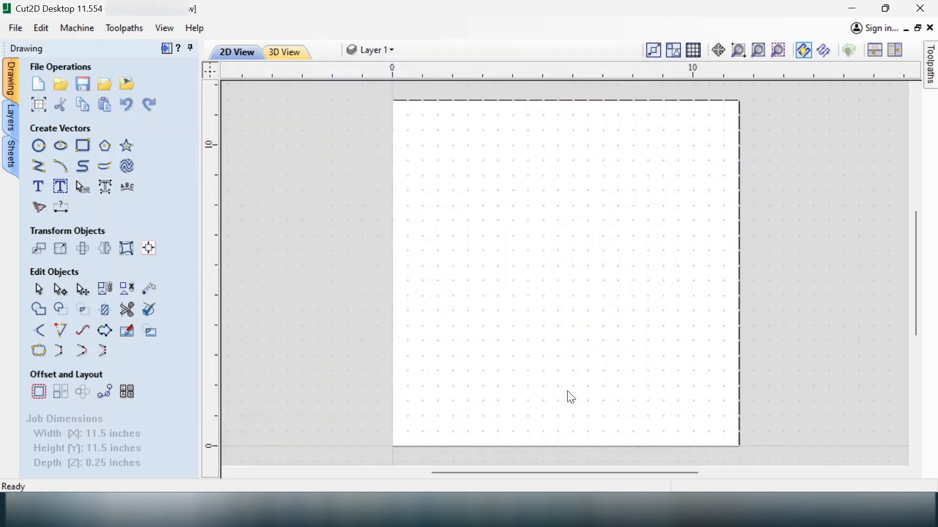
left_click(527, 240)
Step: Drag the lake image's corner handles outward to about 10.57 × 9.65 inches
left_click(573, 279)
left_click(569, 282)
left_click_drag(519, 229, 430, 131)
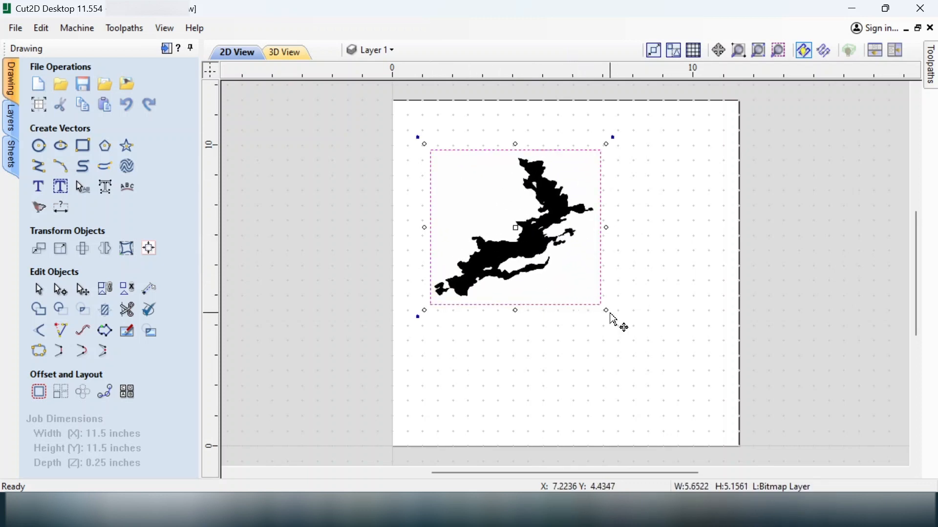
left_click_drag(607, 312, 714, 413)
mouse_move(421, 140)
left_mouse_down()
mouse_move(411, 118)
mouse_move(425, 128)
left_mouse_up()
left_click_drag(719, 416, 725, 418)
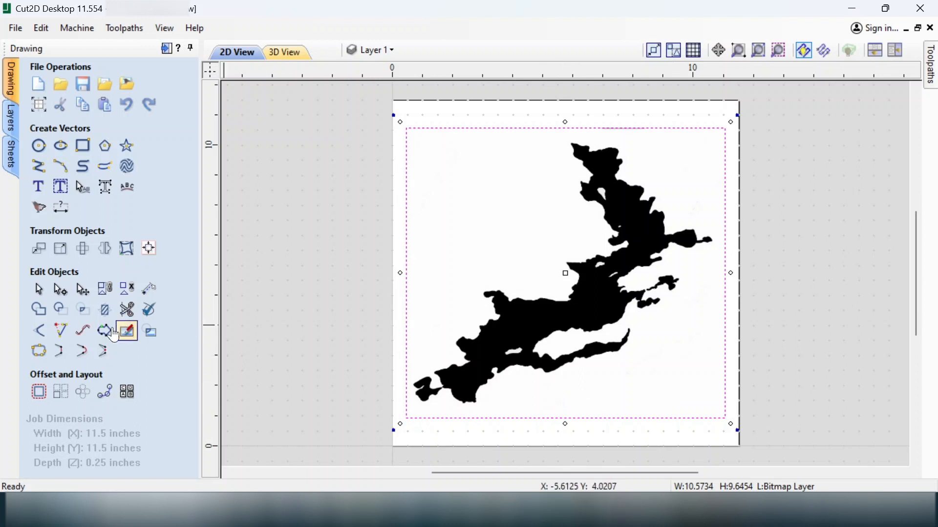
Step: Centre the lake image on the material using Align to Material in Alignment Tools
left_click(150, 250)
left_click(105, 133)
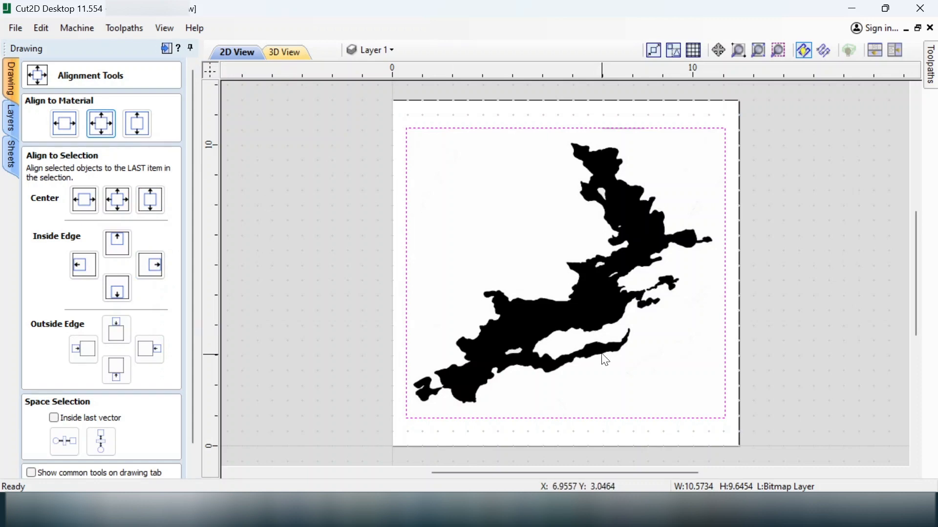
left_click(732, 351)
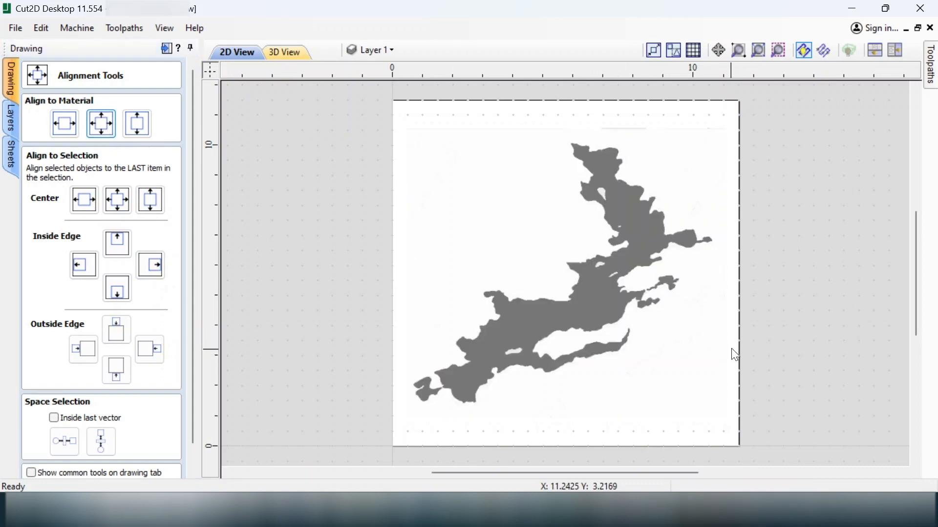
left_click(614, 313)
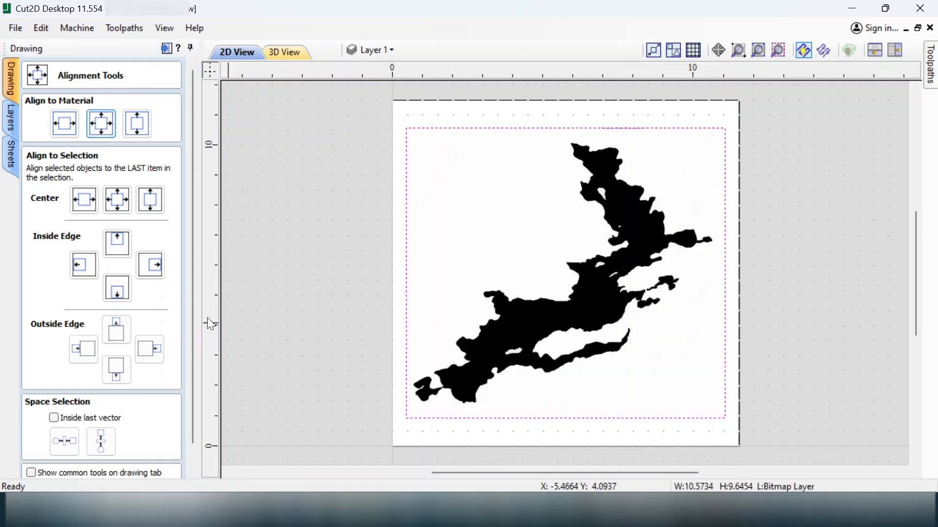
scroll(196, 391, "down", 2)
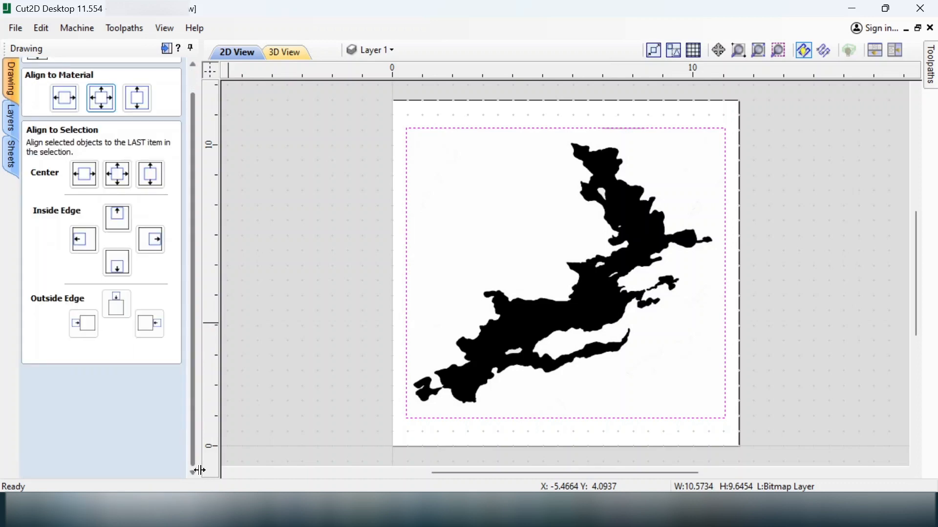
left_click(151, 470)
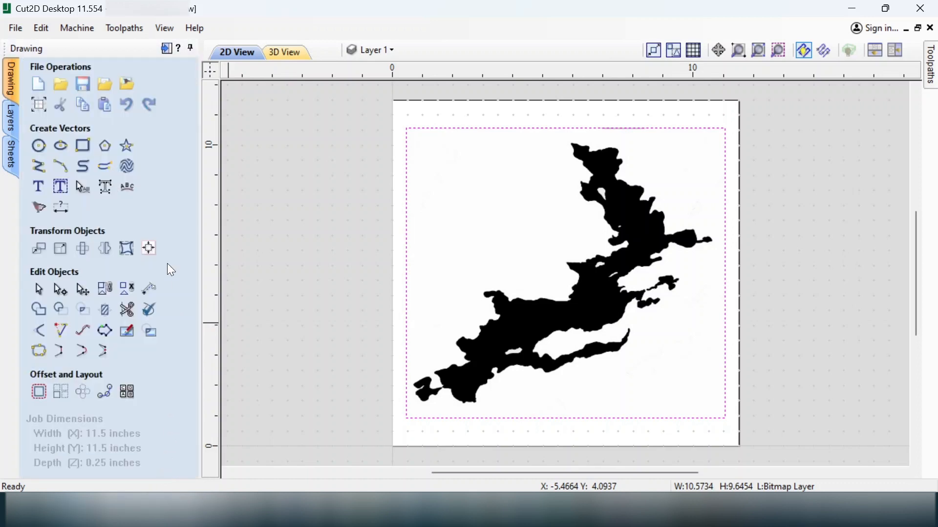
Step: Trace the bitmap in Black/White with 0.50 threshold and 89% corner fit, previewing then applying
left_click(41, 215)
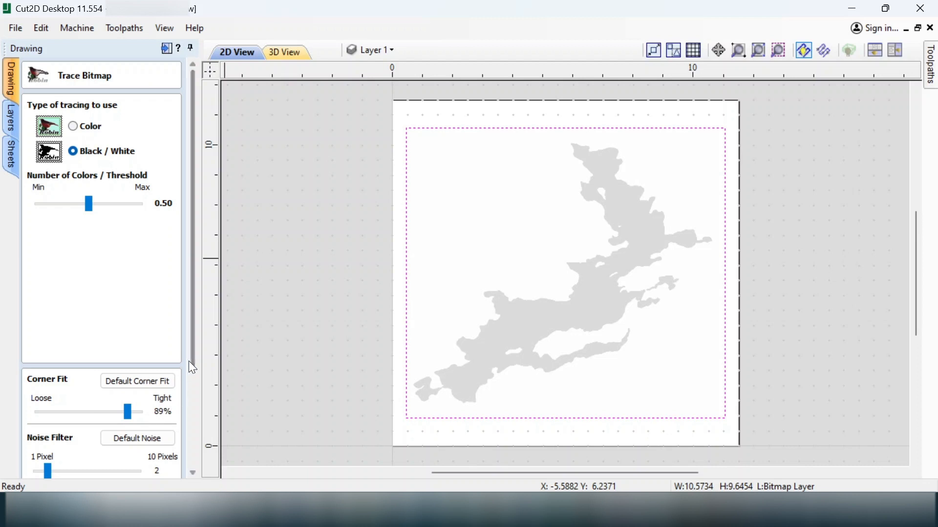
left_click_drag(191, 365, 195, 467)
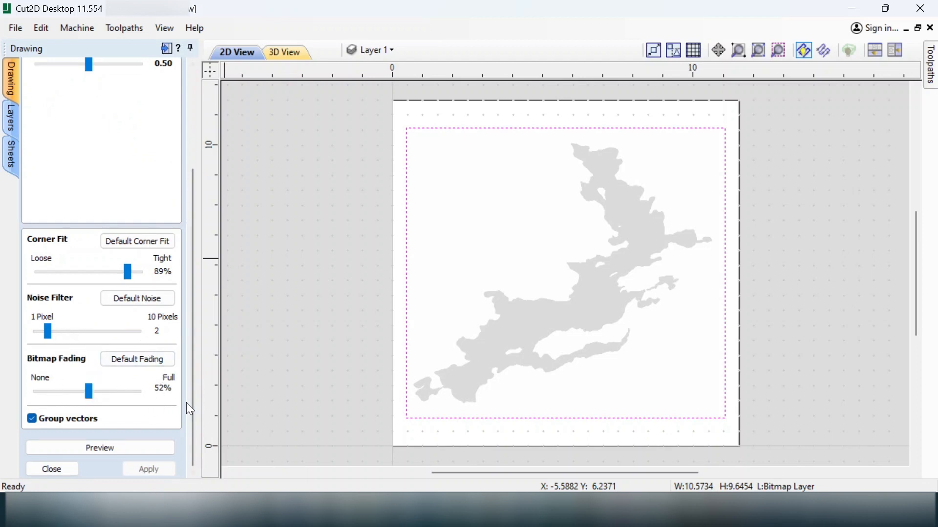
left_click(110, 448)
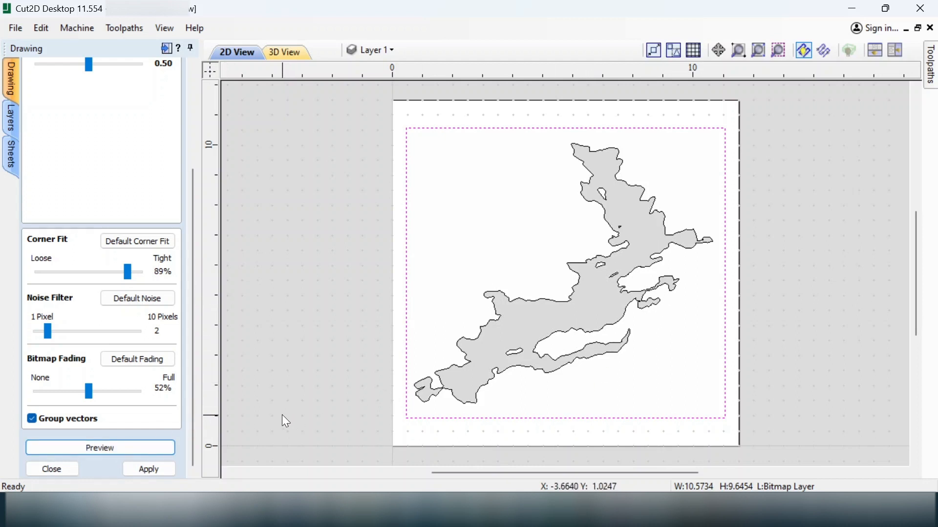
left_click(159, 470)
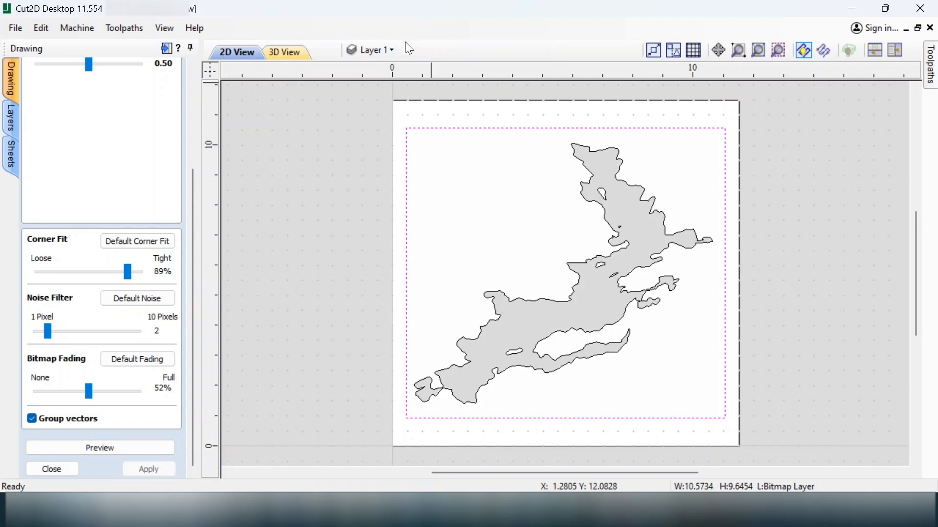
left_click(47, 472)
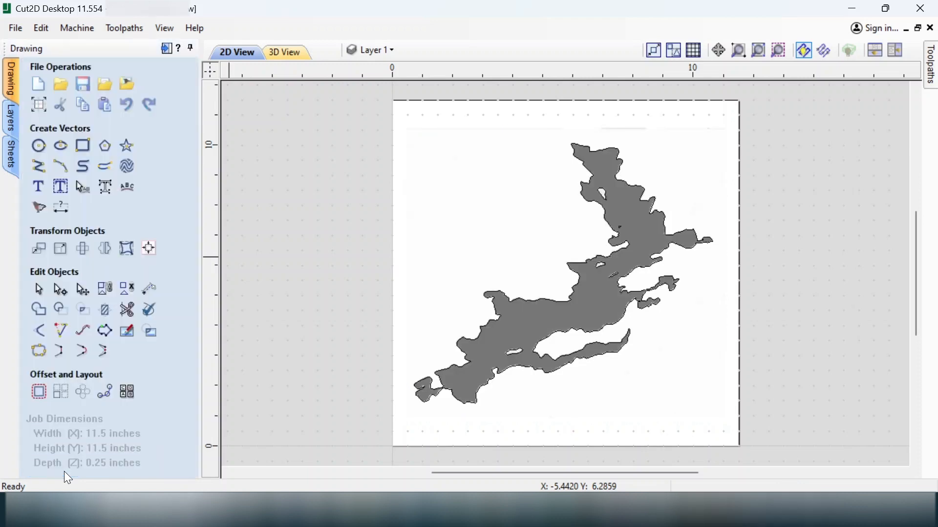
Step: Turn off the Bitmap Layer's lightbulb while keeping Layer 1's traced outlines visible
left_click(377, 50)
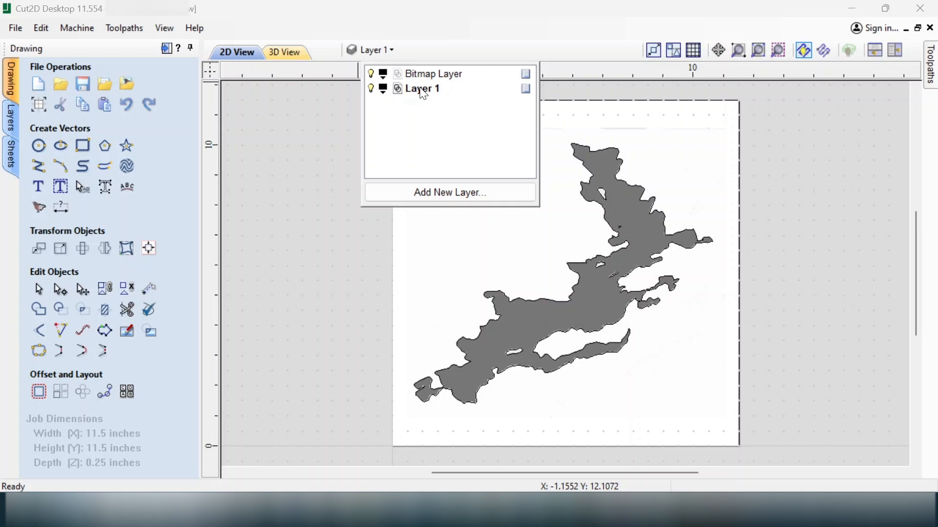
left_click(371, 88)
left_click(371, 88)
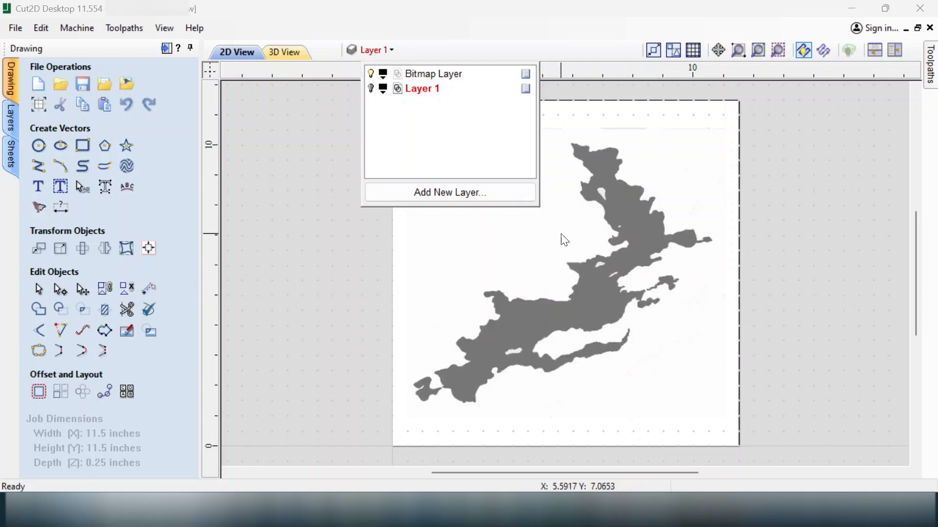
left_click(371, 89)
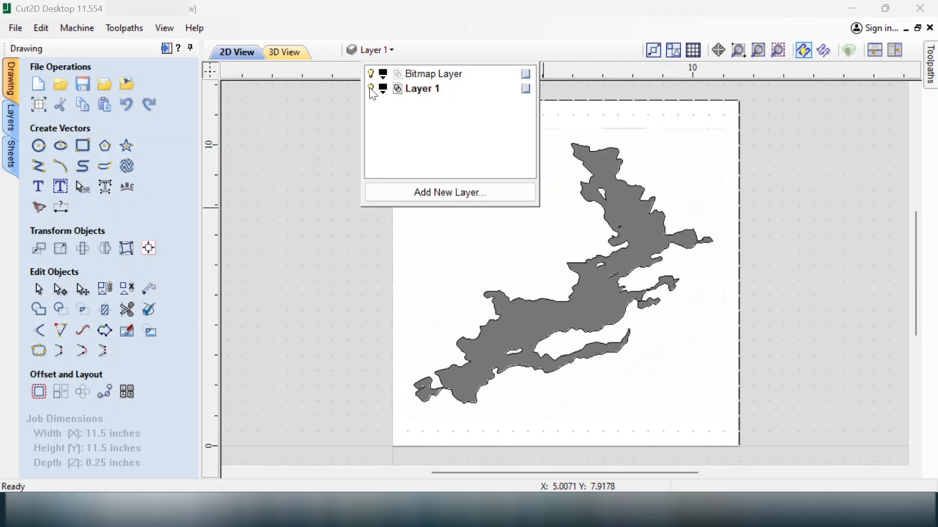
left_click(370, 73)
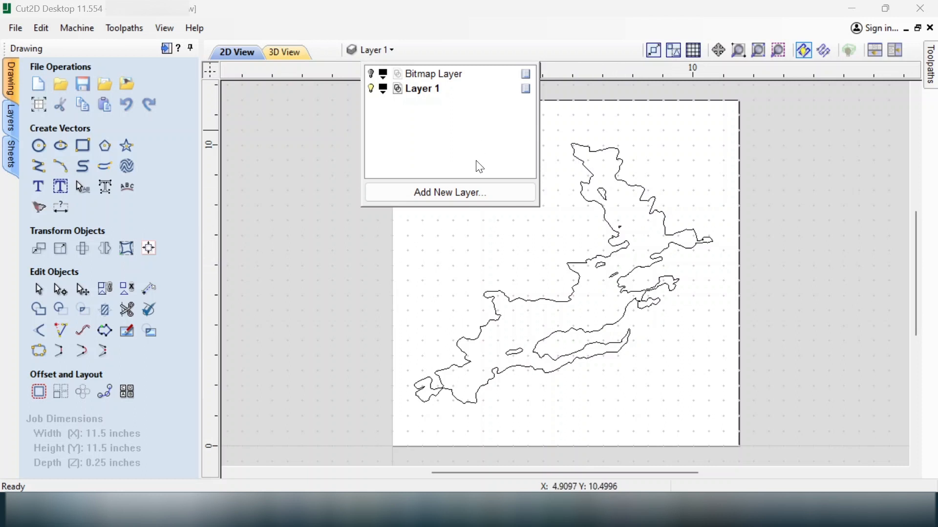
left_click(347, 243)
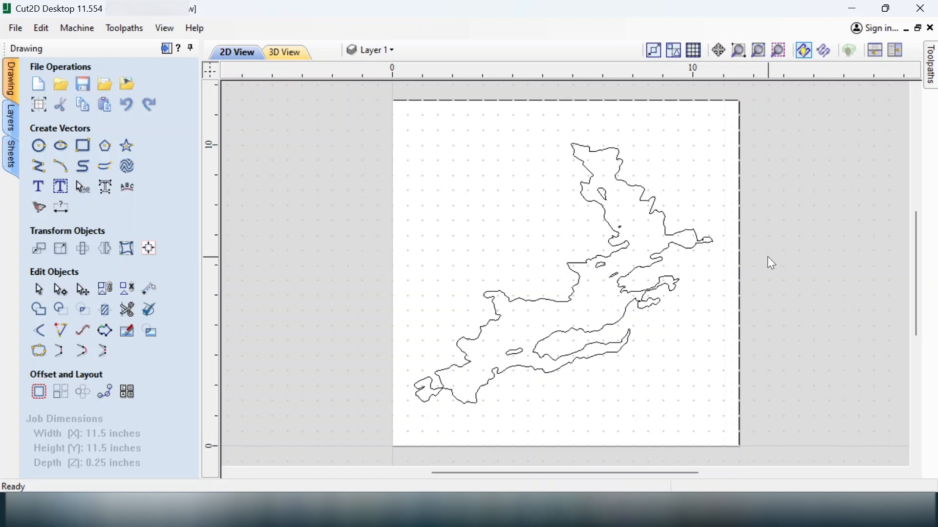
Step: Ungroup the traced vectors back onto their original layers, then select the main lake outline
left_click(608, 218)
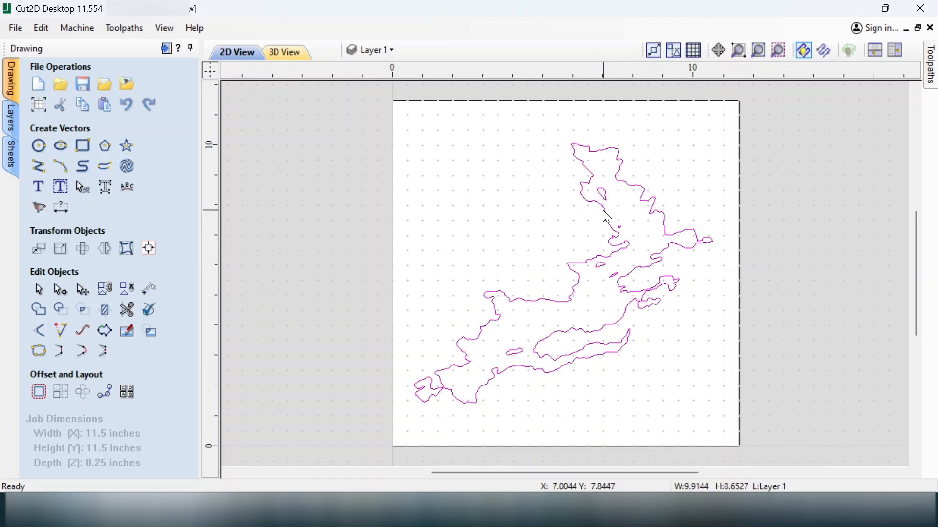
right_click(590, 178)
mouse_move(657, 299)
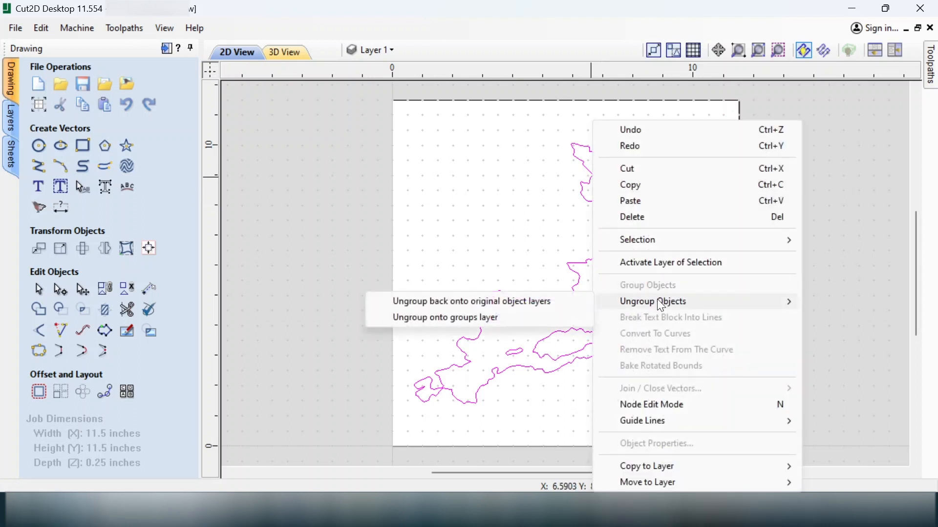
left_click(549, 303)
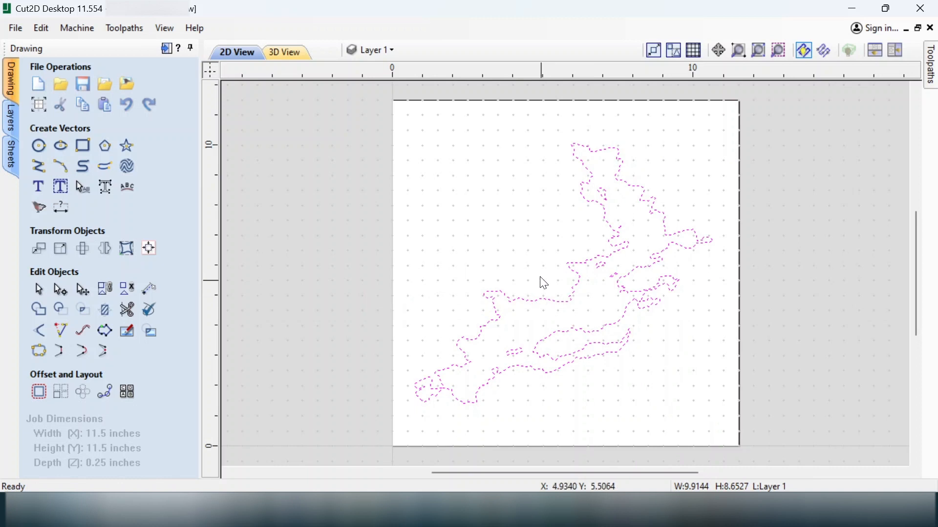
left_click(537, 214)
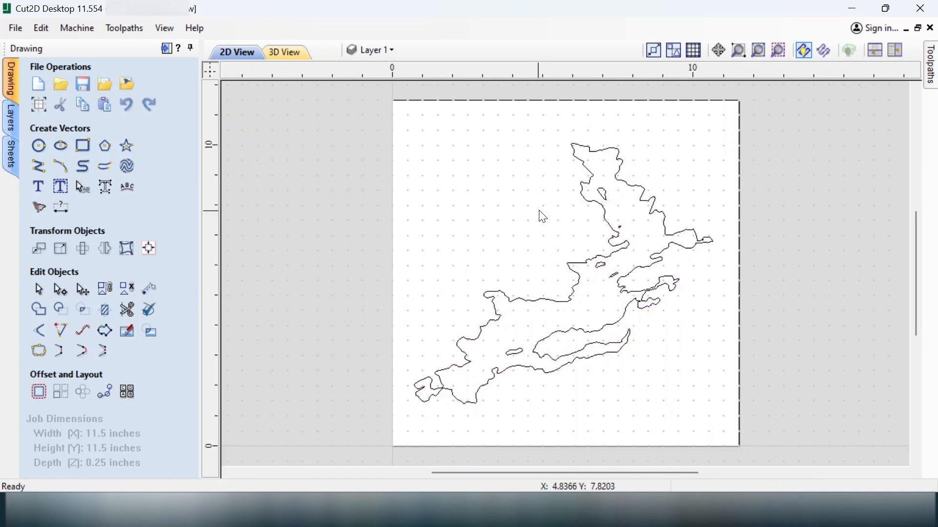
left_click(611, 226)
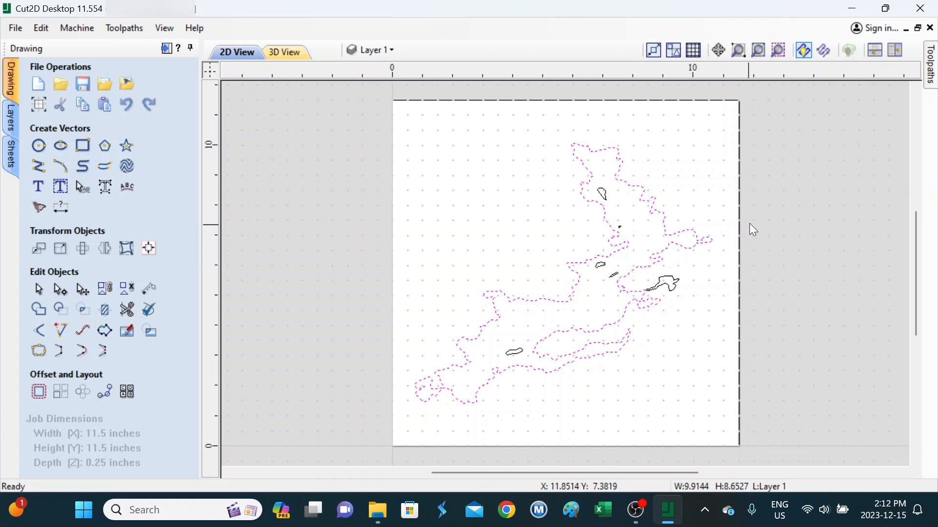
Step: Start a 2D profile toolpath using the End Mill (1/8") tool
left_click(932, 82)
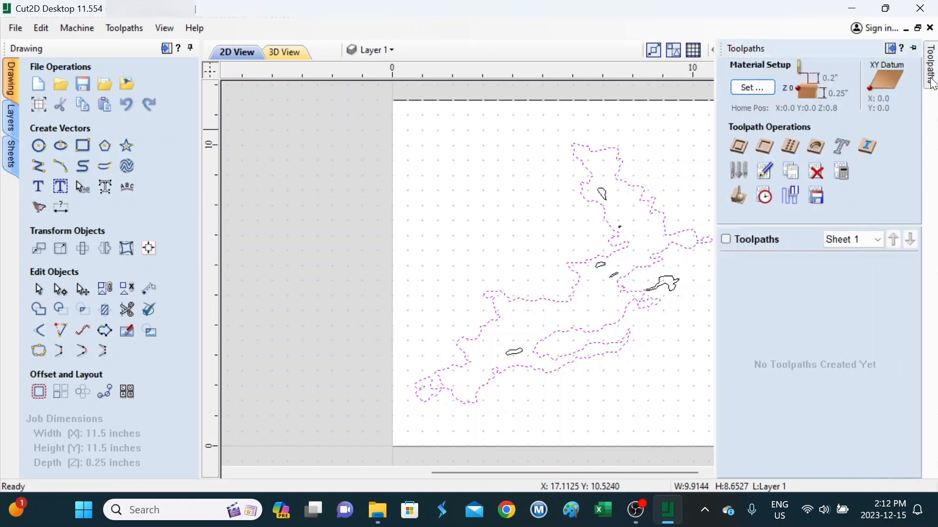
left_click(742, 151)
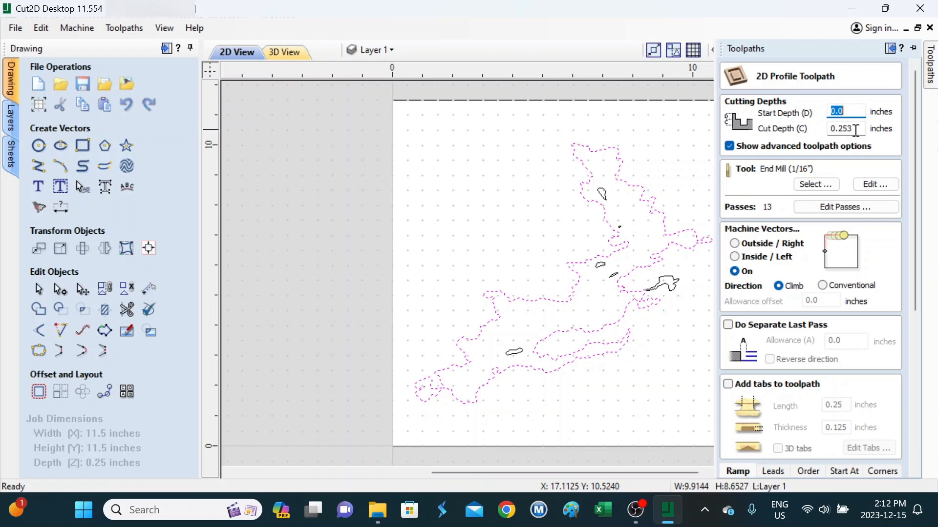
left_click(823, 188)
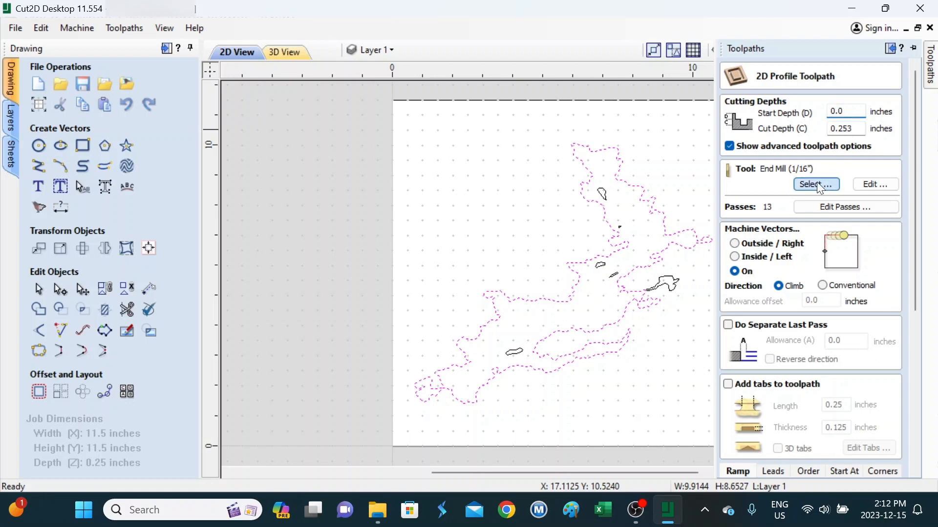
left_click(818, 185)
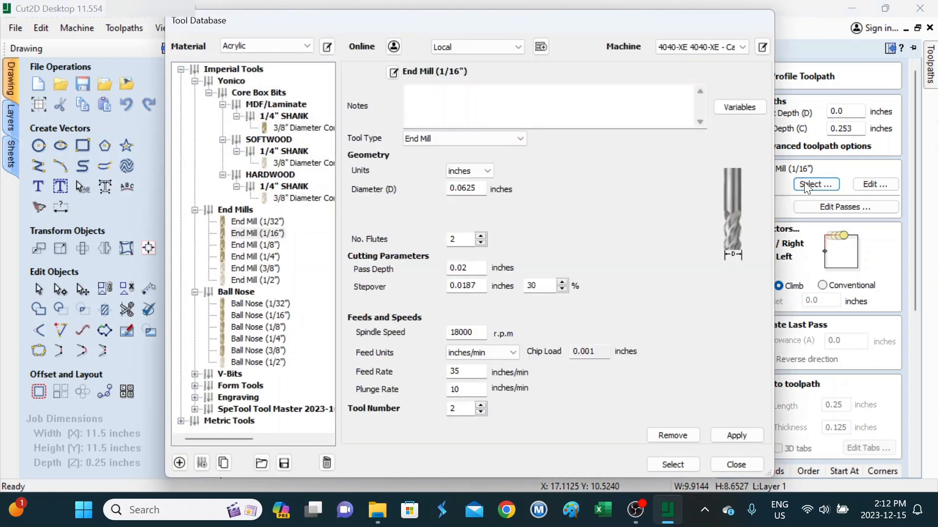
left_click(272, 245)
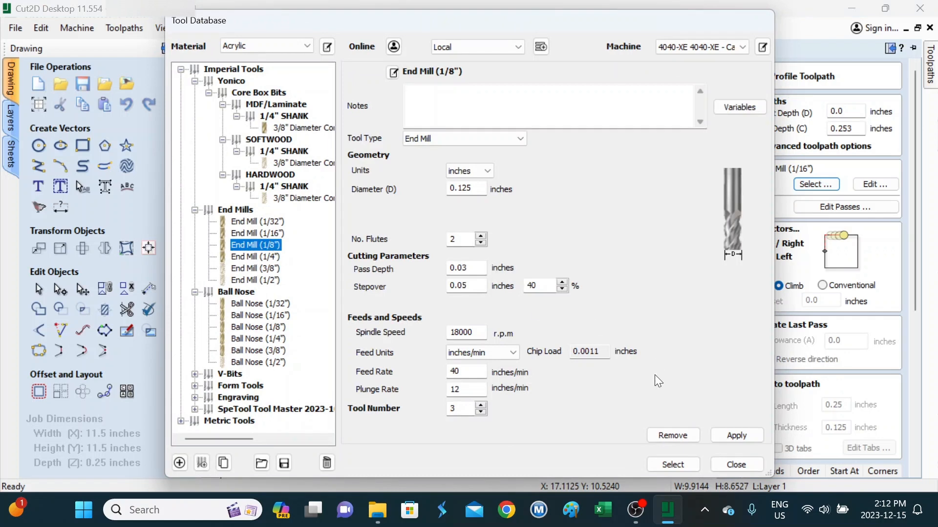
left_click(679, 465)
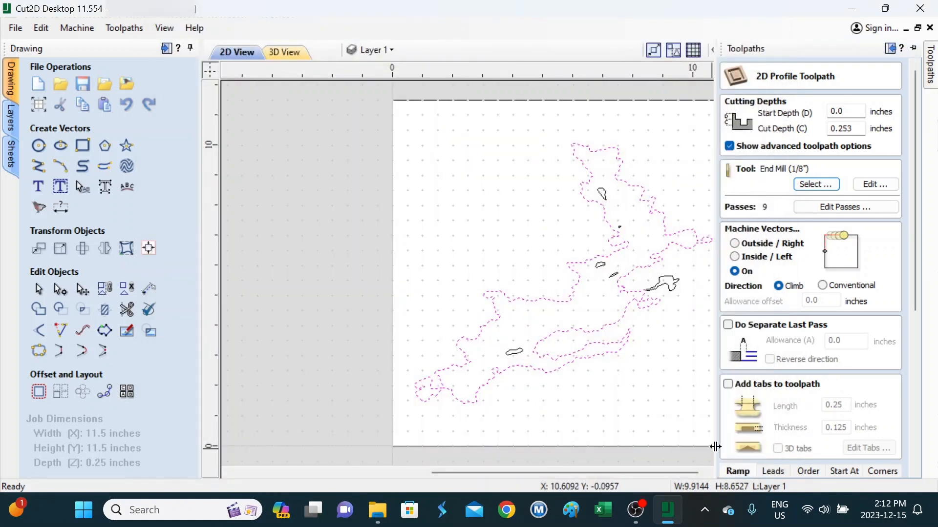
Step: Set the cut to Inside/Left and enable Add tabs to toolpath, then edit the tabs
left_click(758, 262)
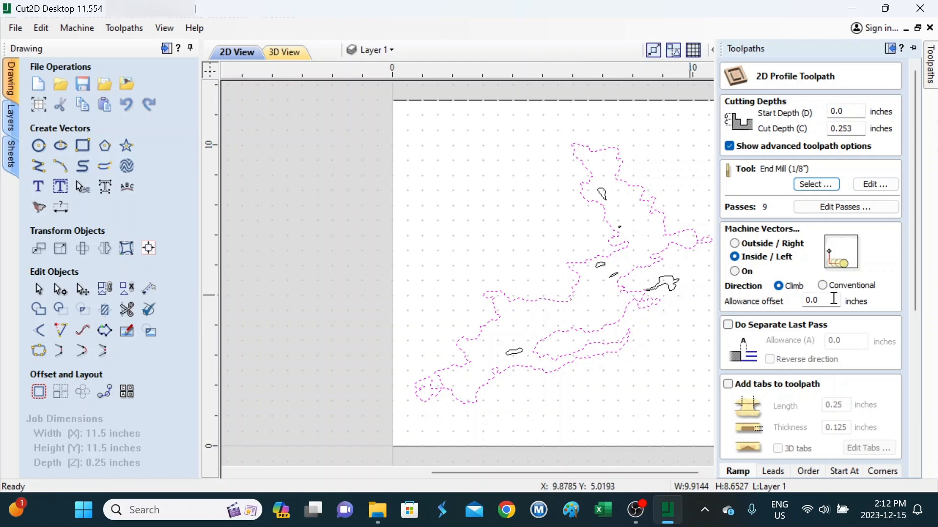
scroll(837, 306, "down", 1)
left_click_drag(910, 265, 925, 451)
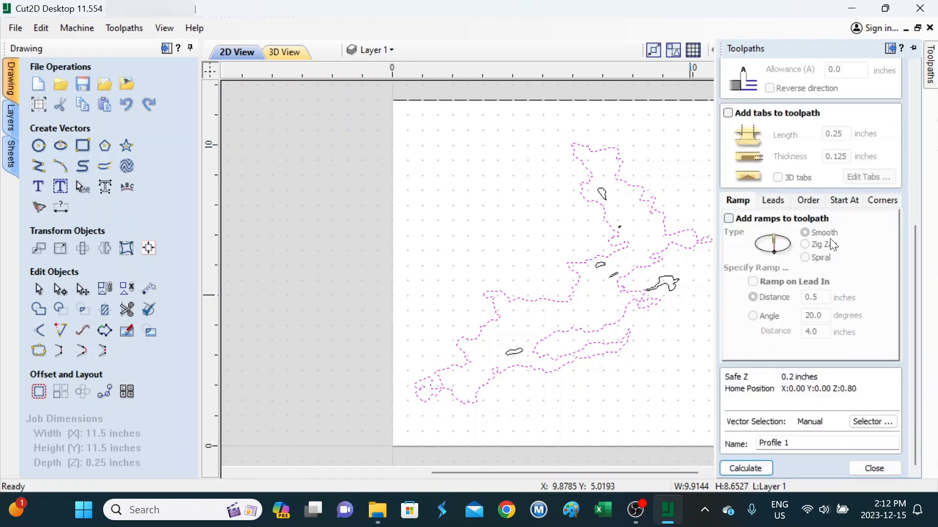
left_click(728, 113)
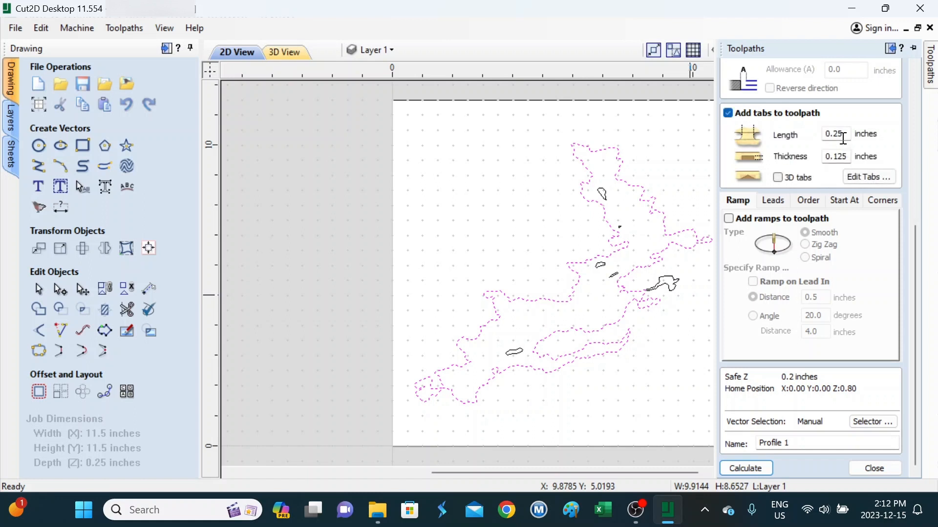
left_click(859, 174)
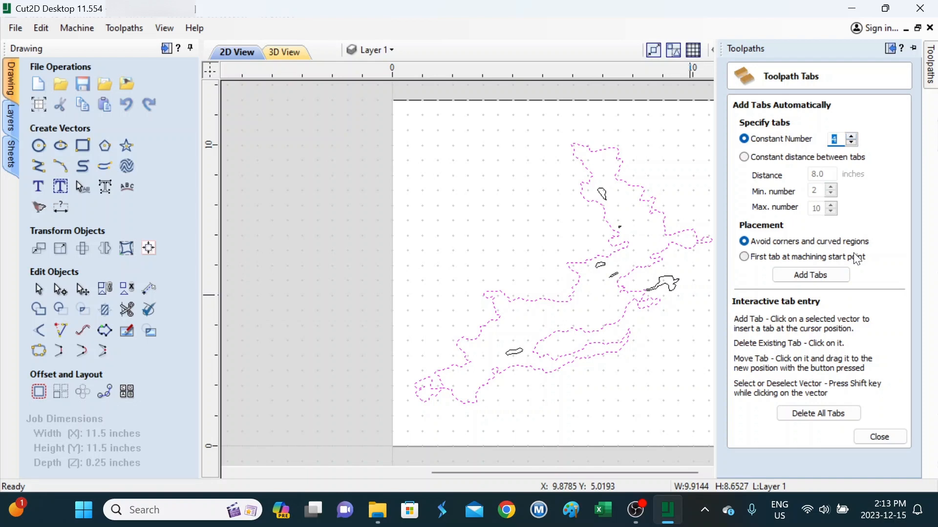
Step: Add a constant number of 4 tabs around the lake outline
left_click(837, 272)
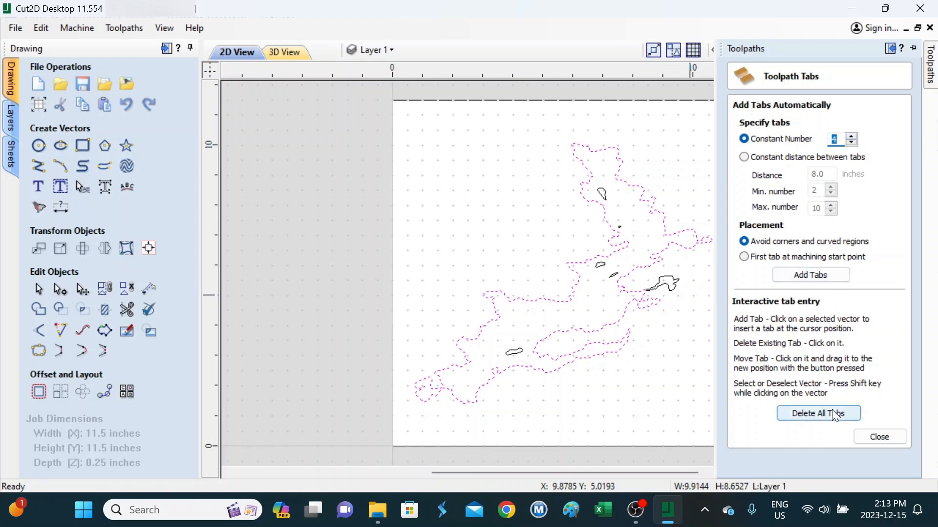
left_click(825, 280)
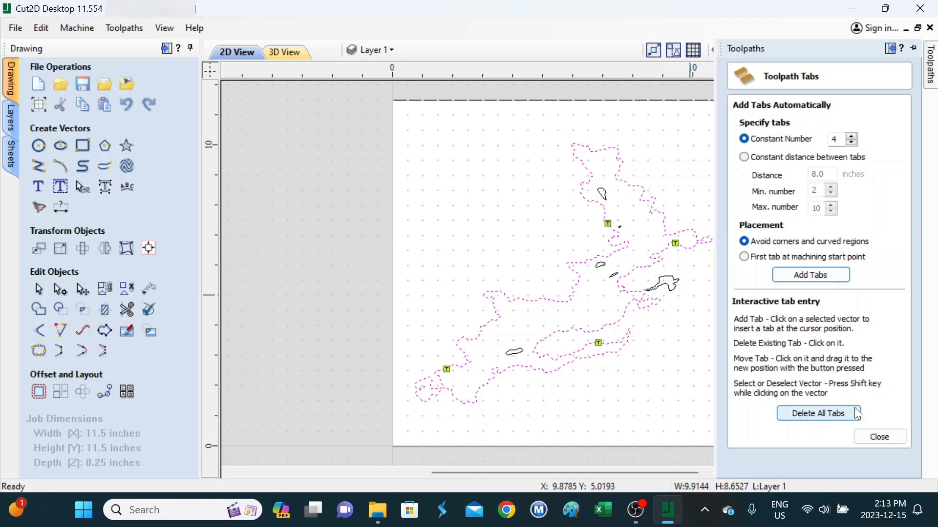
left_click(879, 436)
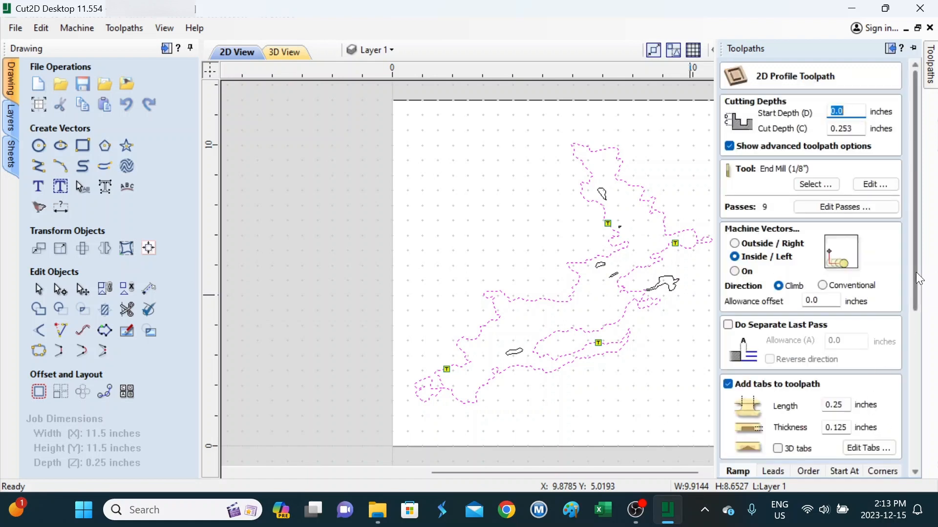
Step: Name the toolpath '1 - Lake profile .125' and calculate it, accepting the cut-through warning
left_click_drag(916, 272, 914, 459)
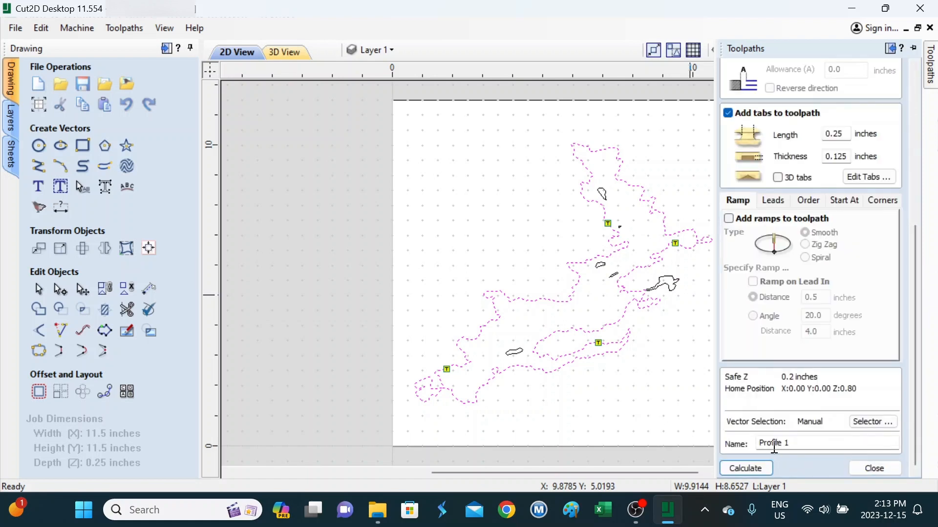
left_click_drag(792, 444, 729, 449)
type("1 - Pro")
key("BackSpace")
key("BackSpace")
key("BackSpace")
type("Lake profile")
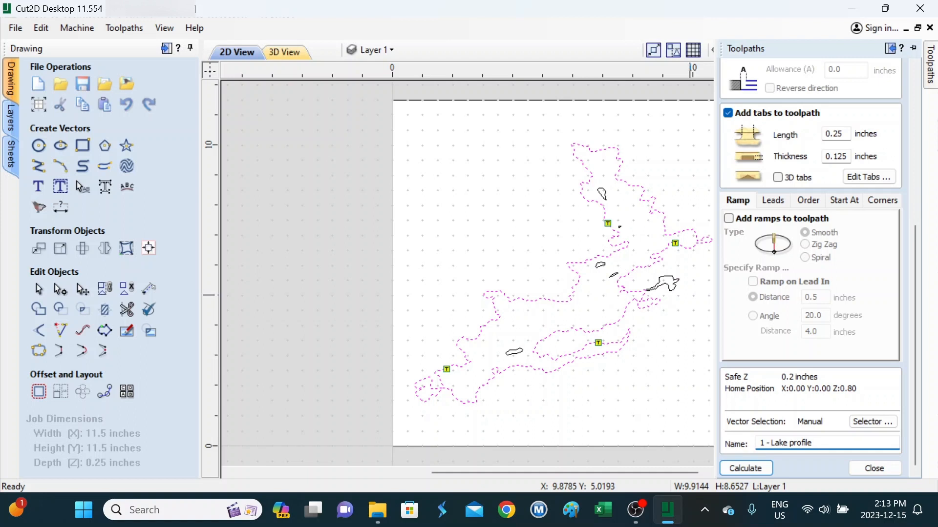
type(" .125")
key("BackSpace")
type("25")
left_click(767, 471)
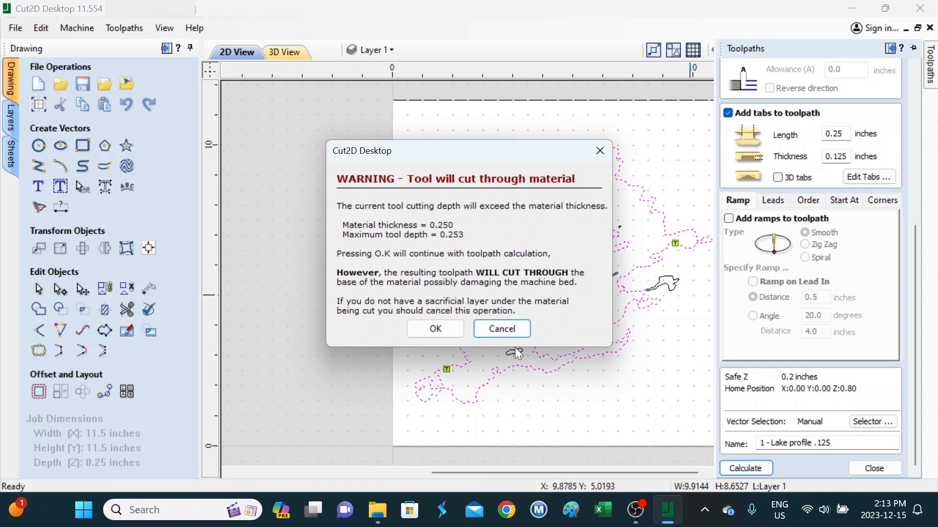
left_click(445, 329)
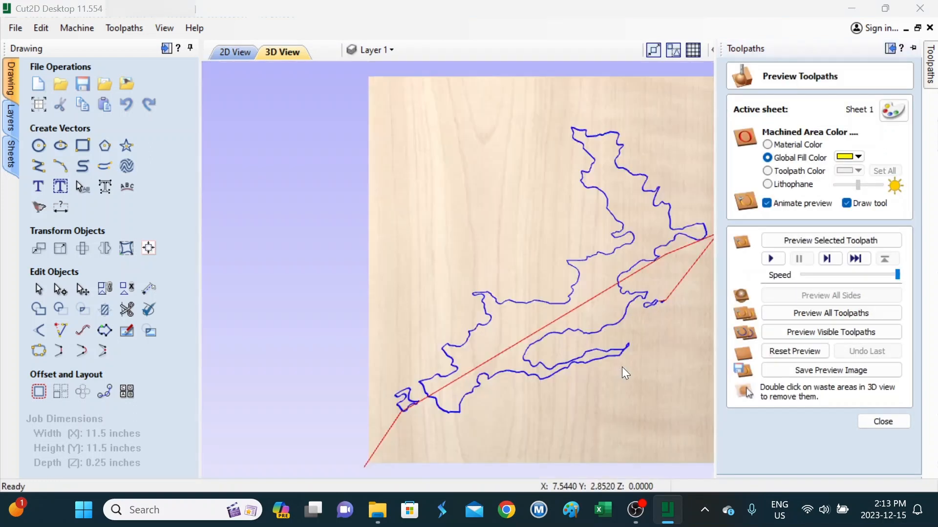
Step: Play the 3D cutting simulation at slightly lower speed, then return to the 2D View
left_click(931, 90)
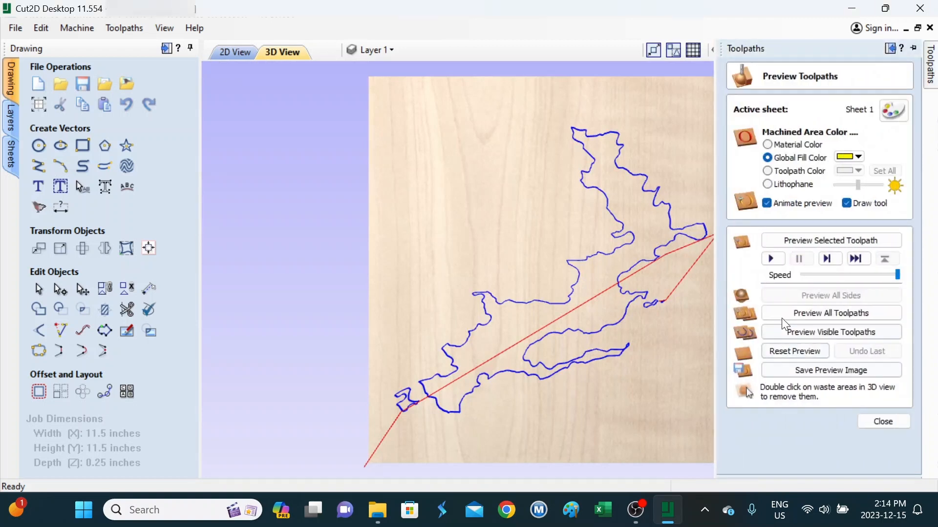
left_click(888, 275)
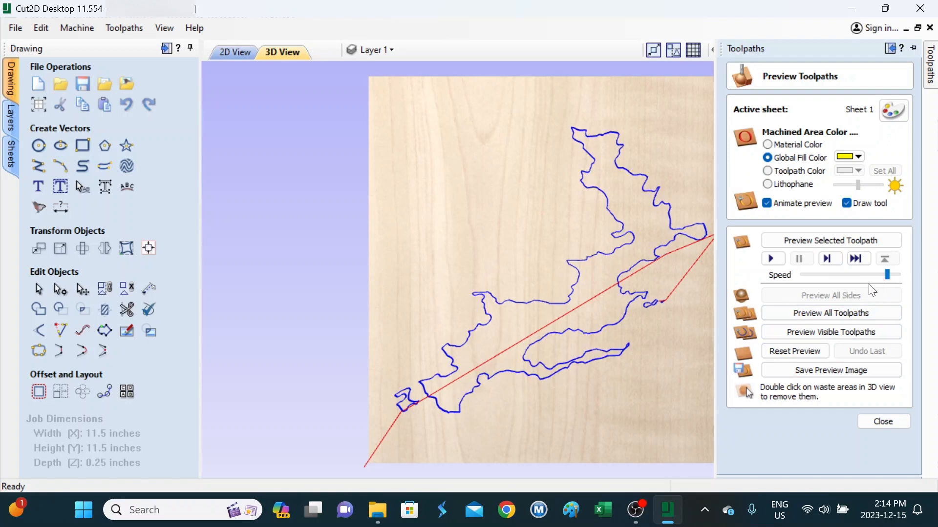
left_click(773, 259)
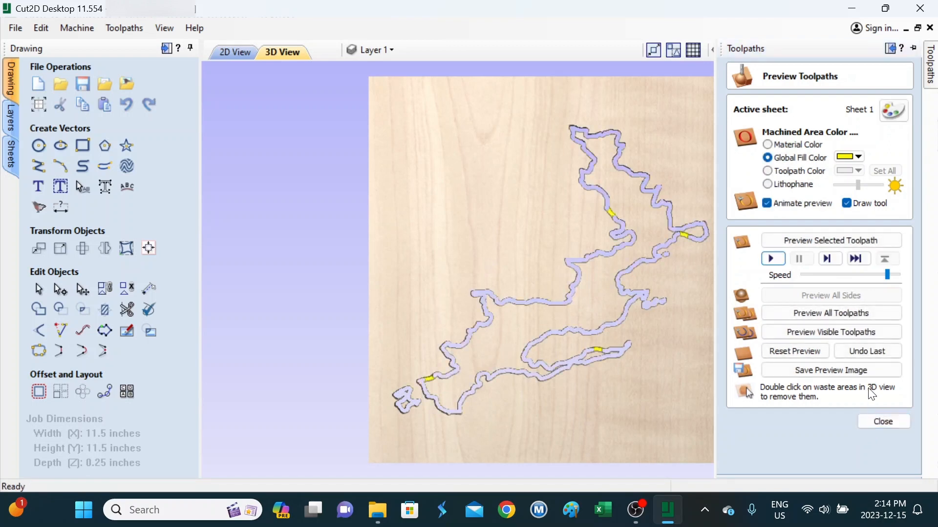
left_click(880, 423)
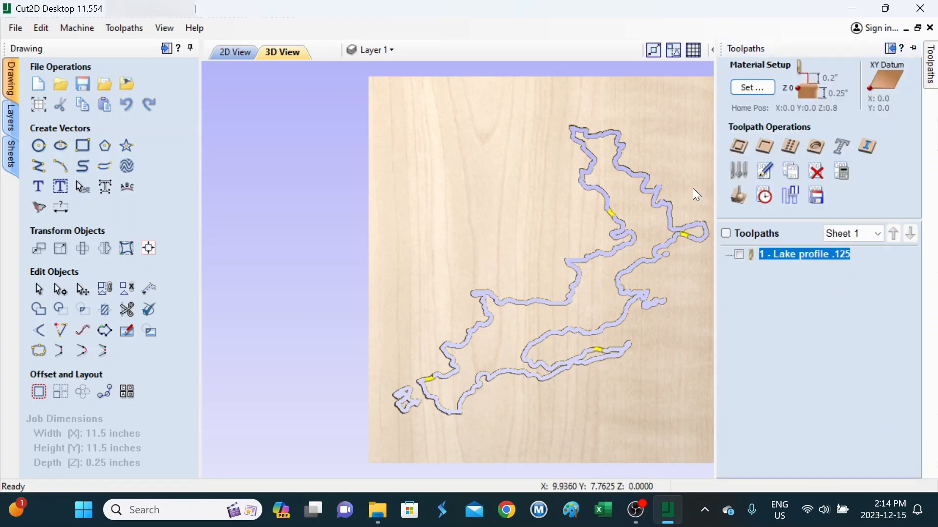
left_click(239, 52)
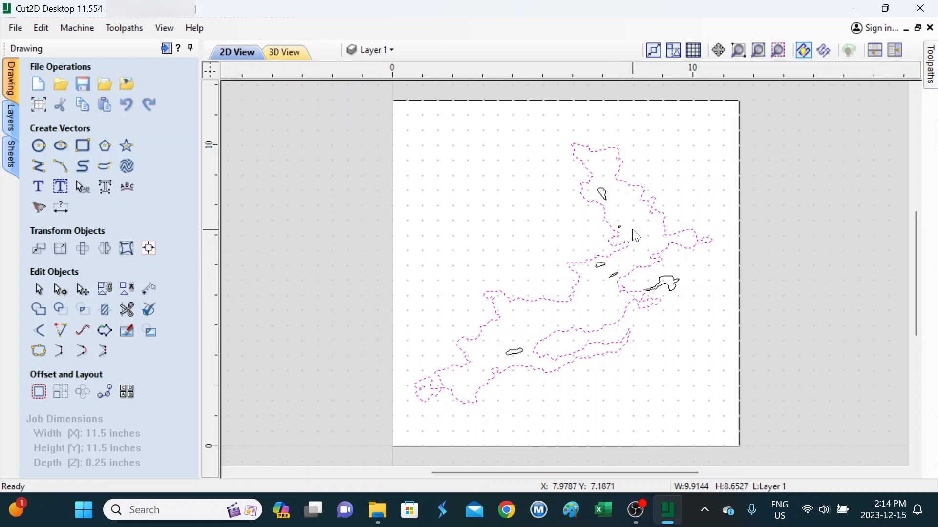
Step: Delete the tiny stray vector inside the upper lake
left_click(619, 228)
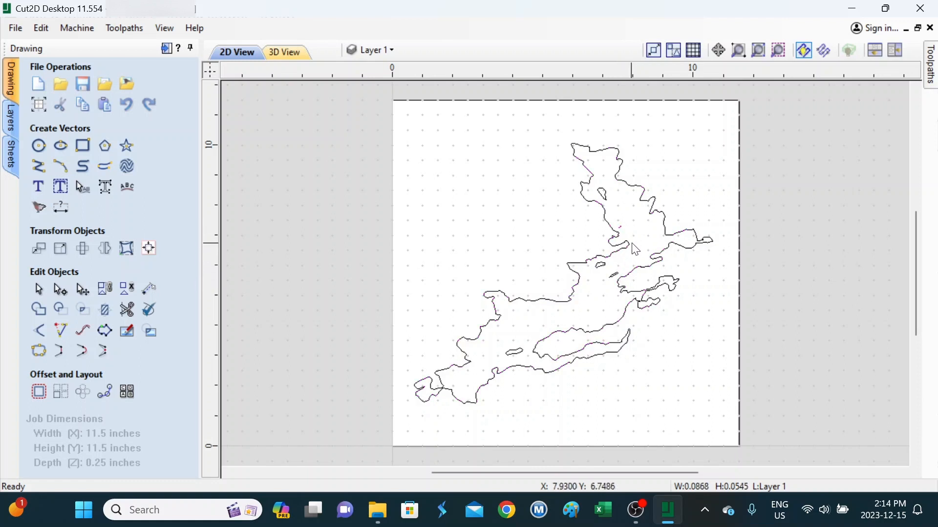
left_click(620, 228)
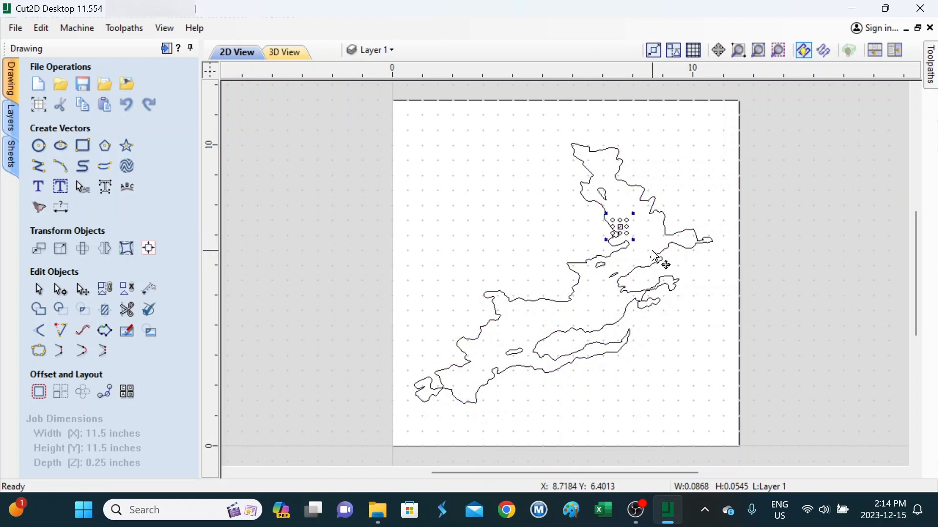
key("Delete")
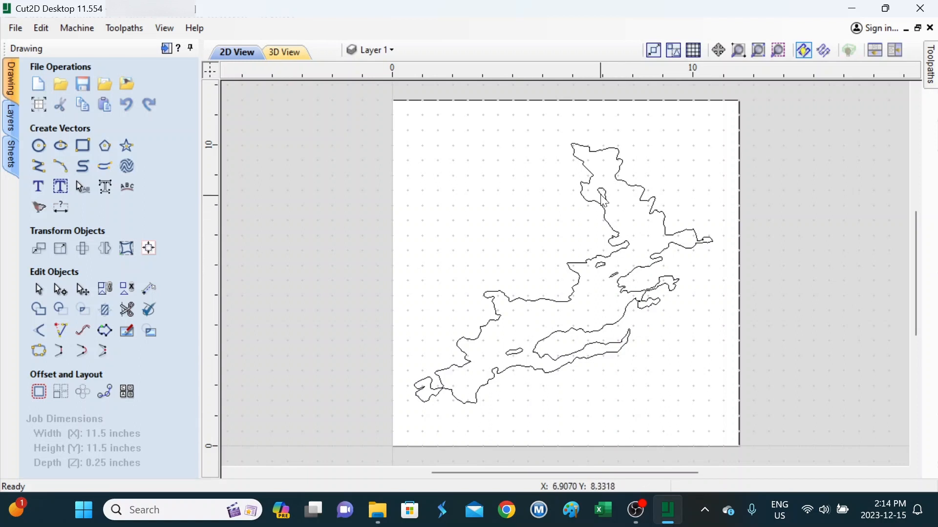
Step: Shift-select the four island outlines for the next toolpath
left_click(604, 200)
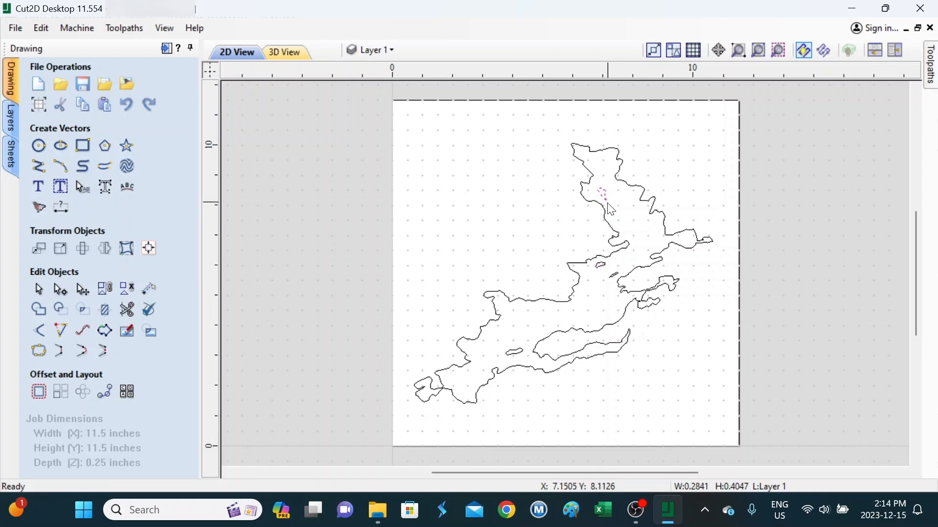
left_click(602, 265, "shift")
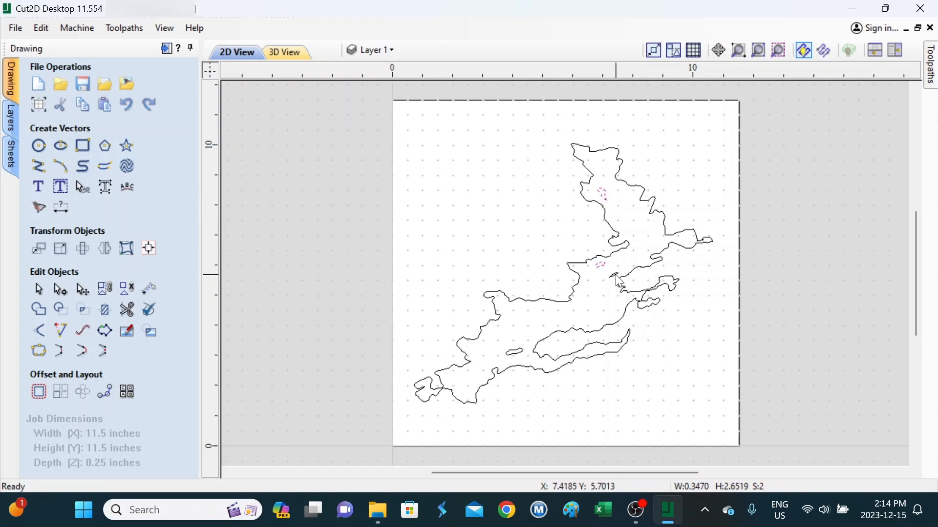
left_click(616, 278, "shift")
left_click(514, 353, "shift")
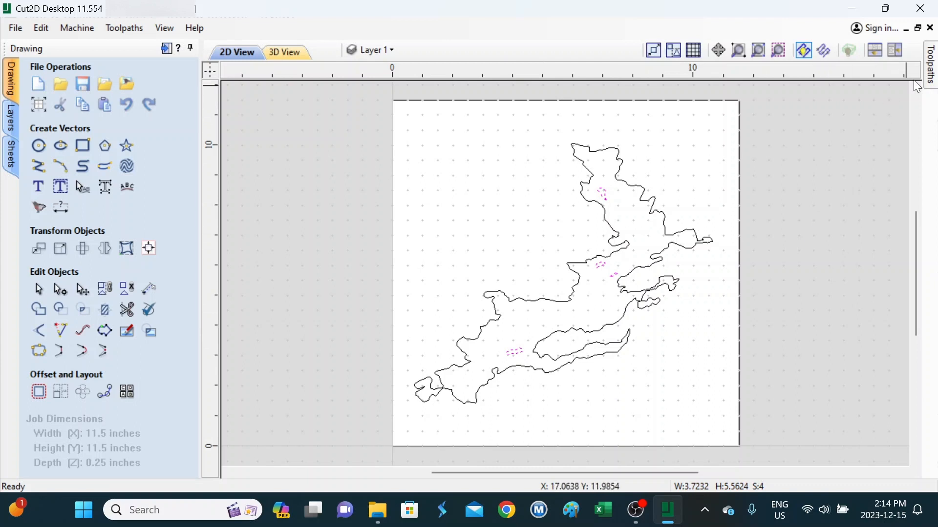
mouse_move(932, 69)
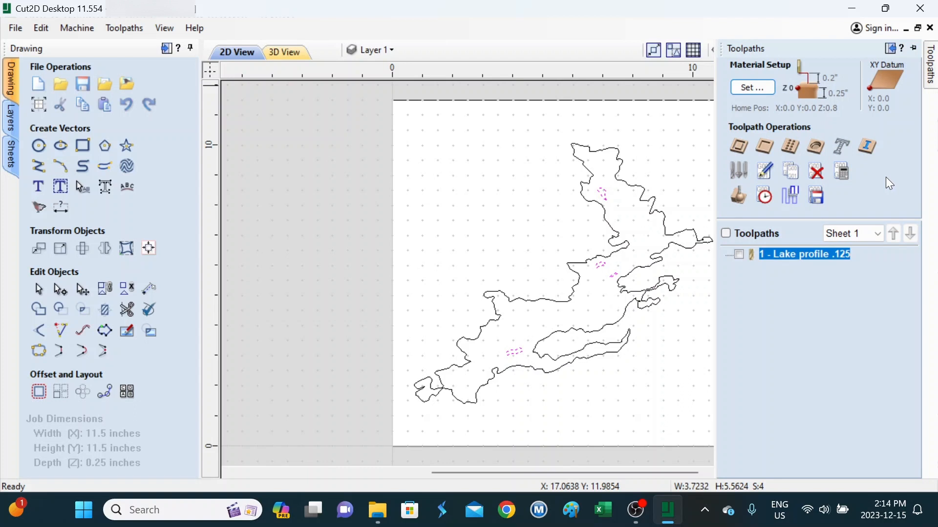
Step: Start a new profile toolpath using the 1/16" end mill, cutting outside the island outlines
left_click(744, 158)
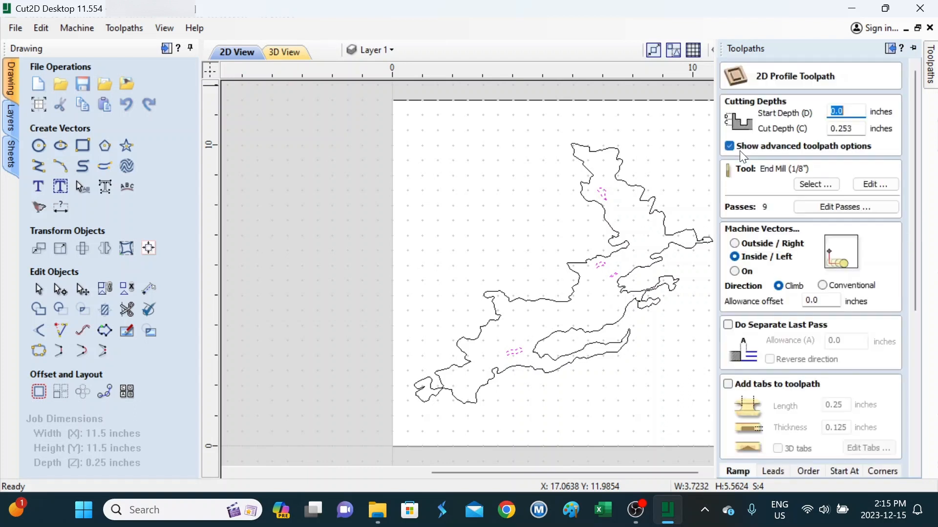
left_click(809, 186)
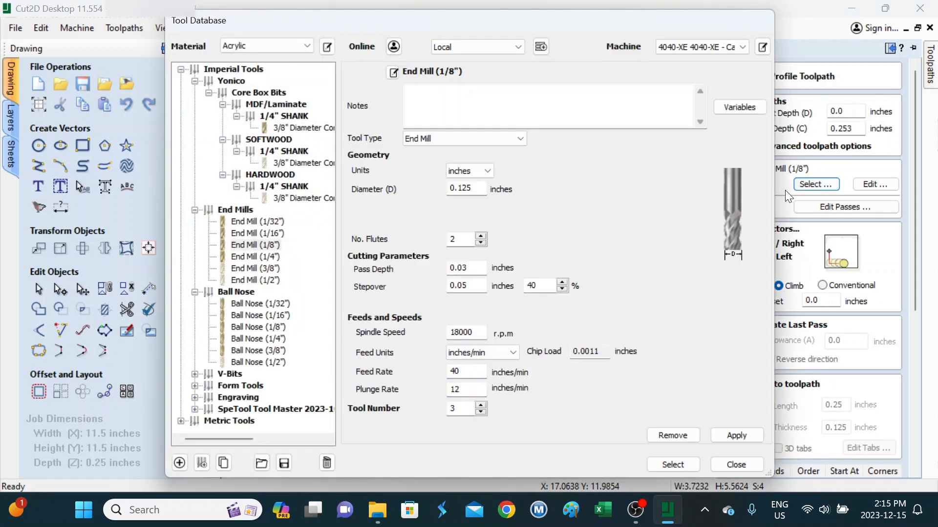
left_click(266, 234)
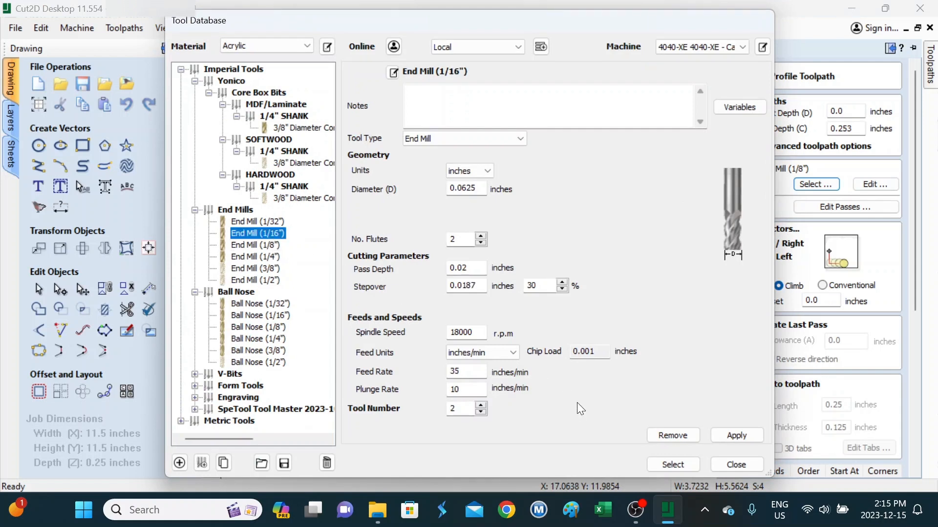
left_click(692, 468)
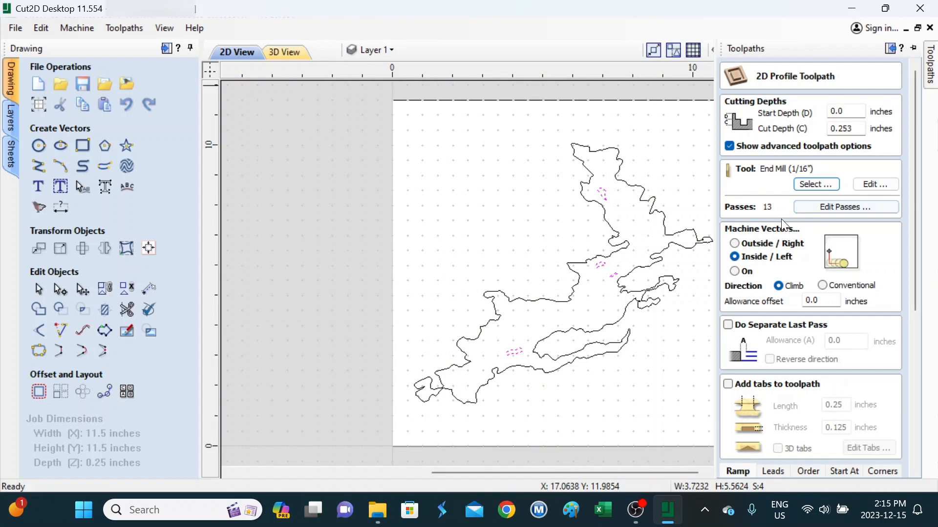
left_click(767, 244)
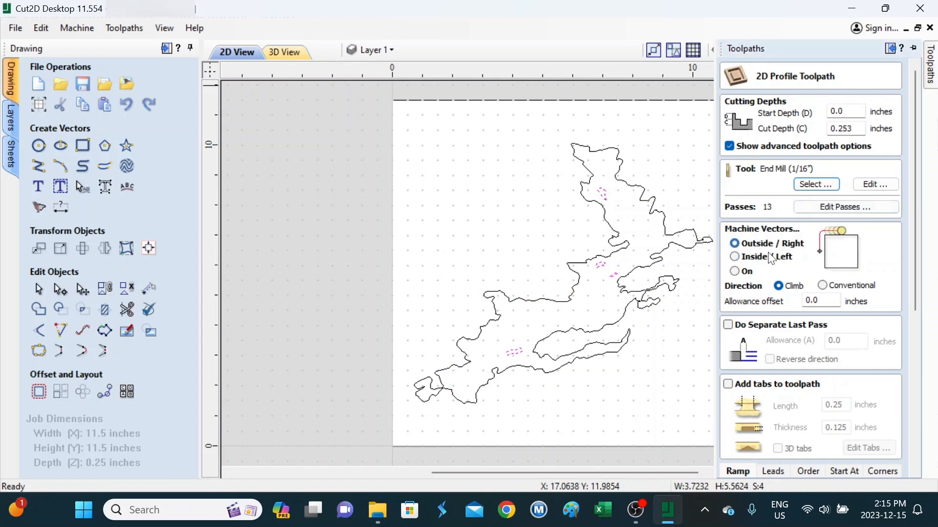
Step: Enable tabs on the toolpath and place them automatically on the island outlines
left_click_drag(917, 300, 928, 354)
left_click(728, 288)
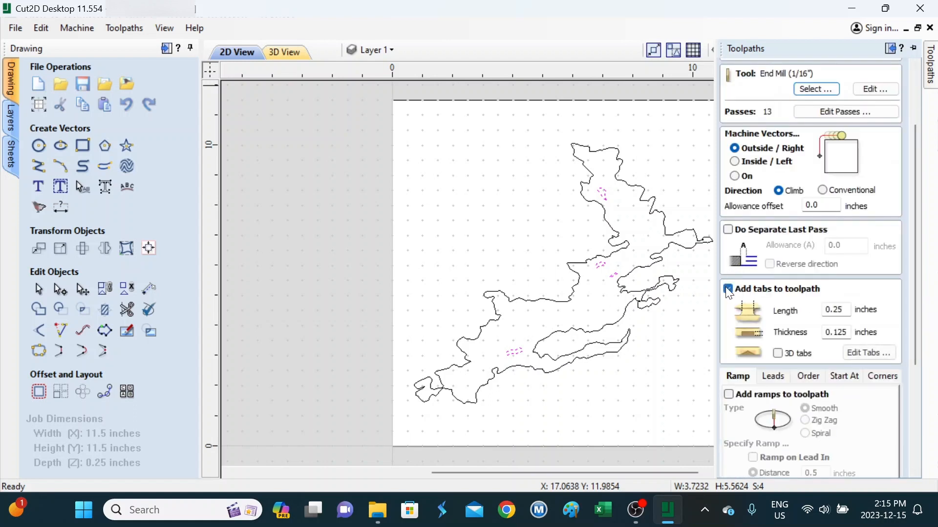
left_click(869, 353)
left_click(821, 280)
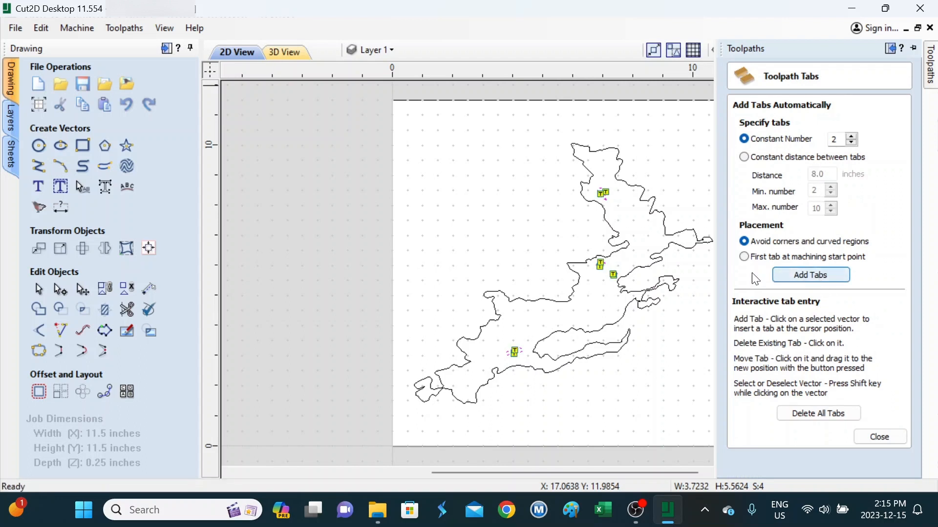
left_click(879, 437)
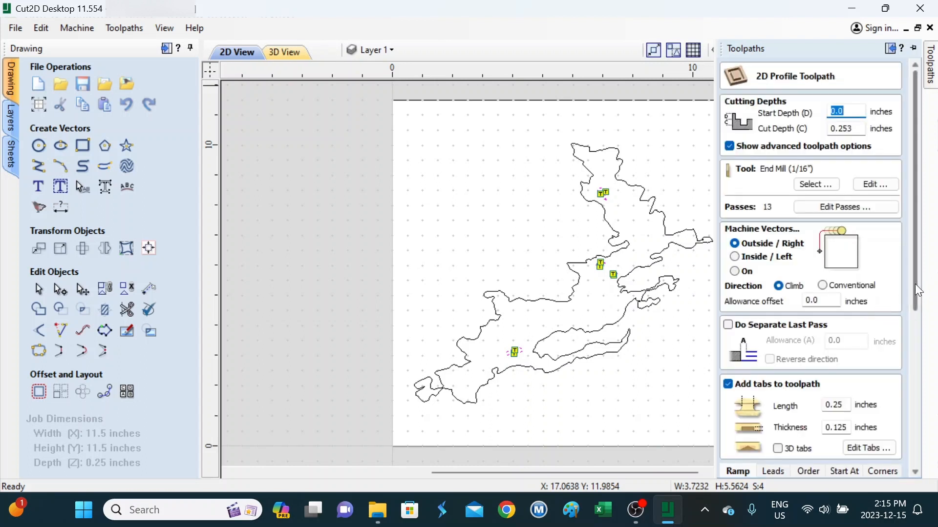
Step: Rename the toolpath from Profile 1 to '2 - Island Profile'
left_click_drag(915, 283, 924, 448)
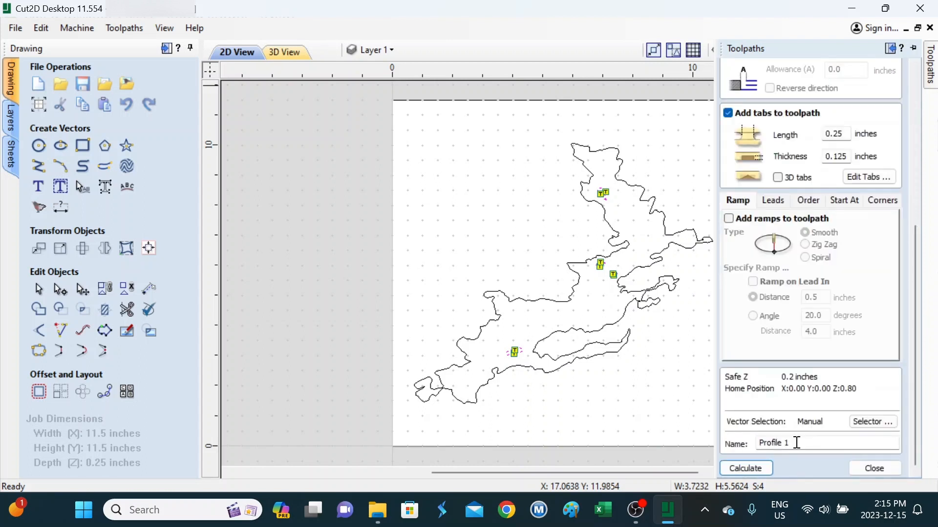
left_click_drag(796, 443, 727, 438)
type("2 - Island")
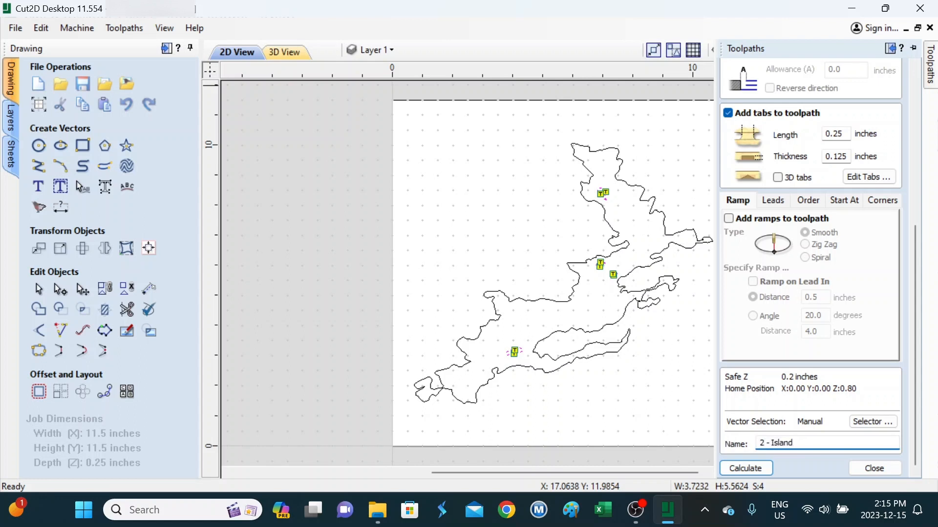
type(" Profile .0625")
Step: Calculate the island toolpath past the cut-through warning, then play and close its 3D preview
left_click(746, 467)
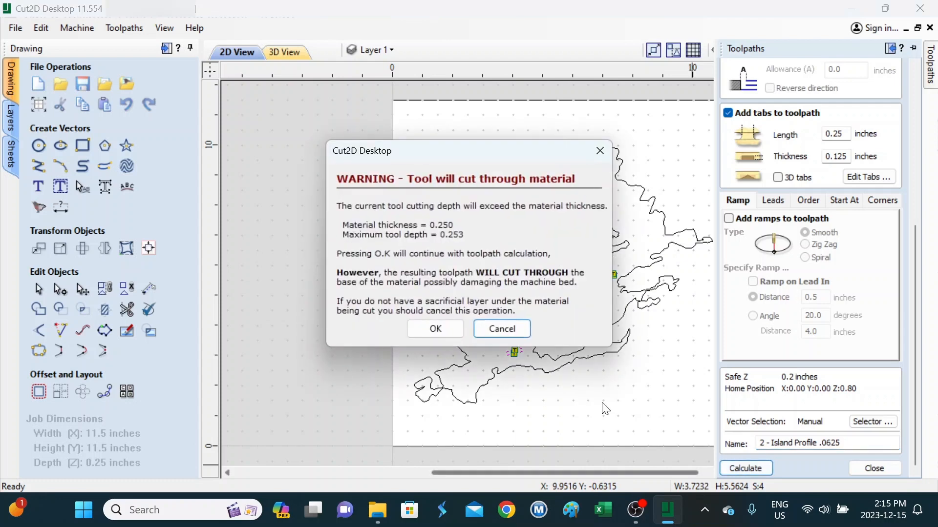
left_click(443, 330)
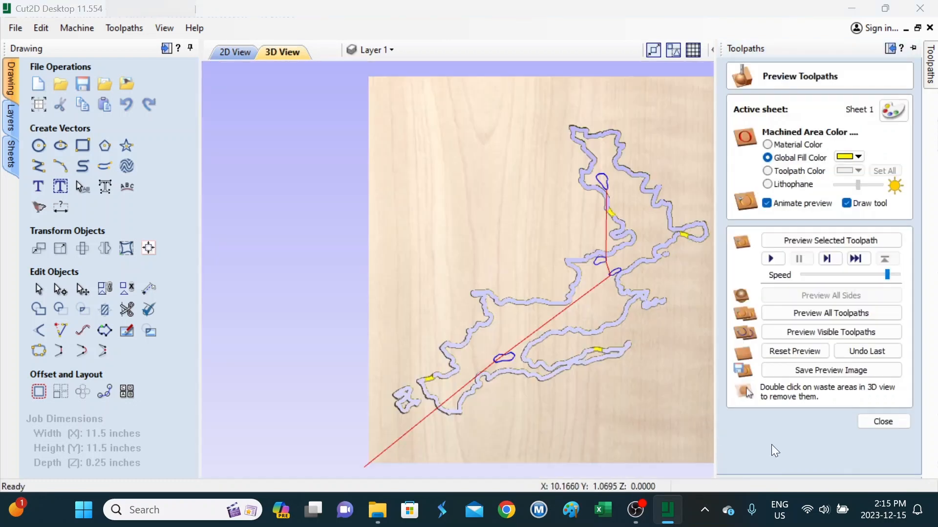
left_click(775, 258)
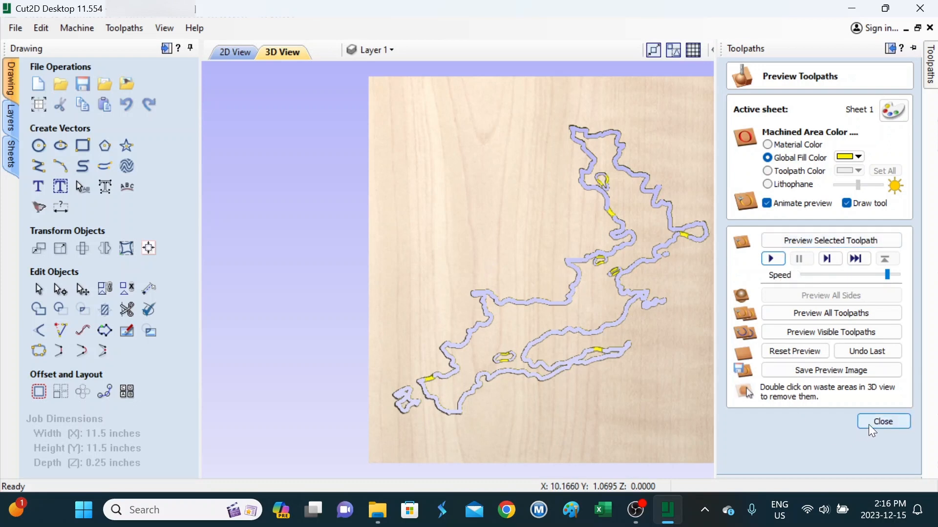
left_click(883, 422)
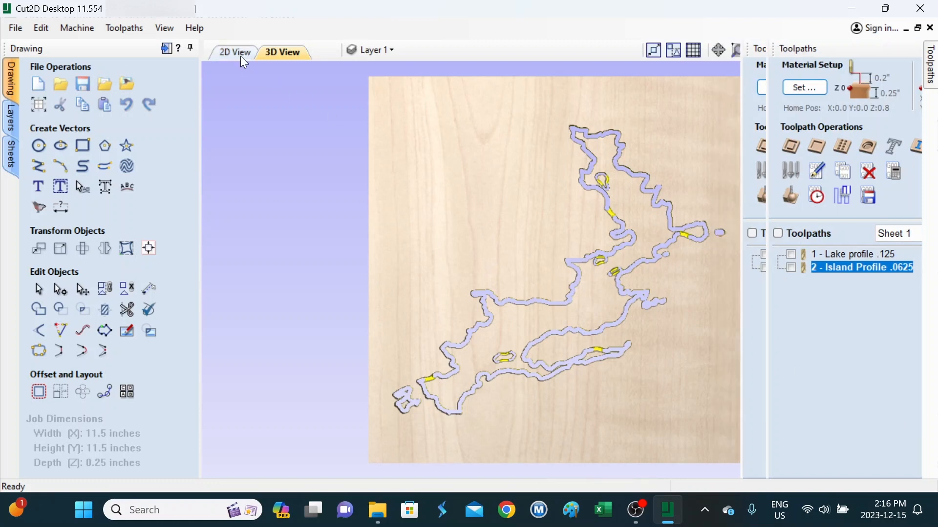
Step: In the 2D view, select the large lake outline plus the small shape at its right edge
left_click(239, 54)
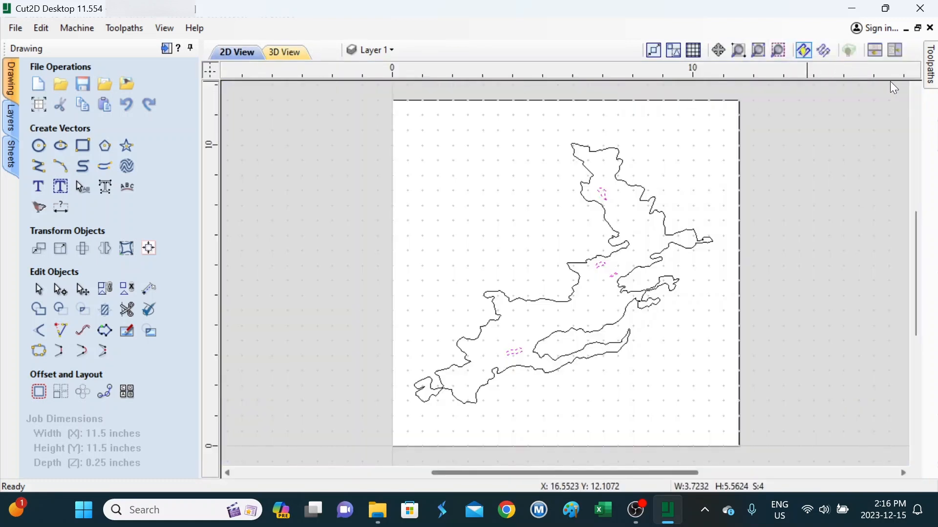
left_click(656, 209)
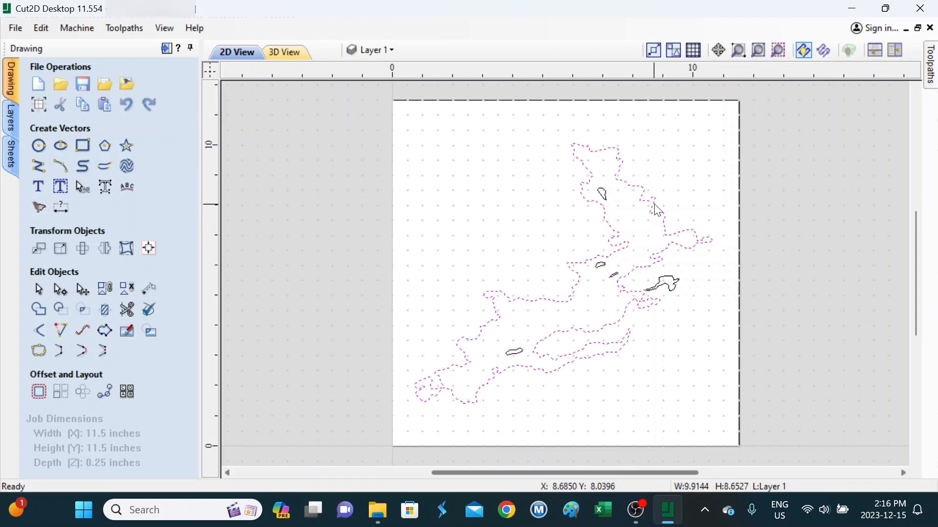
left_click(677, 285)
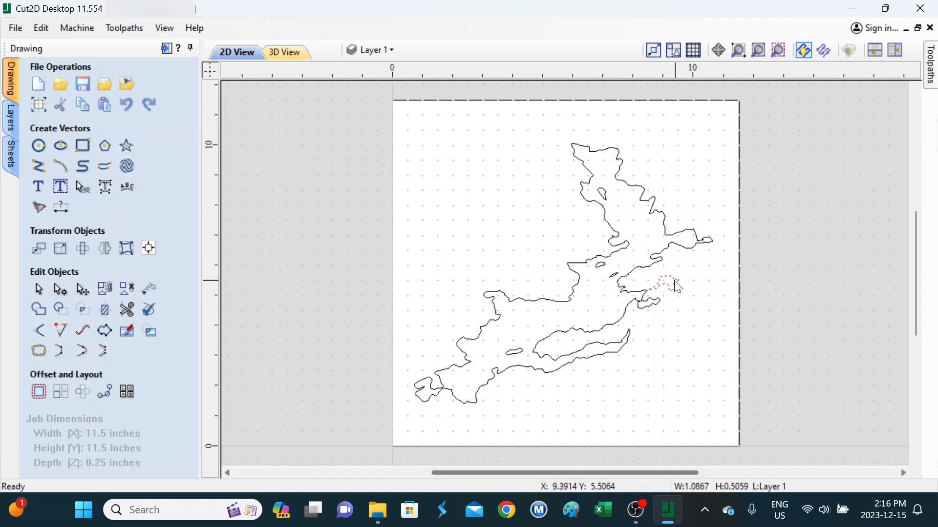
left_click(656, 211)
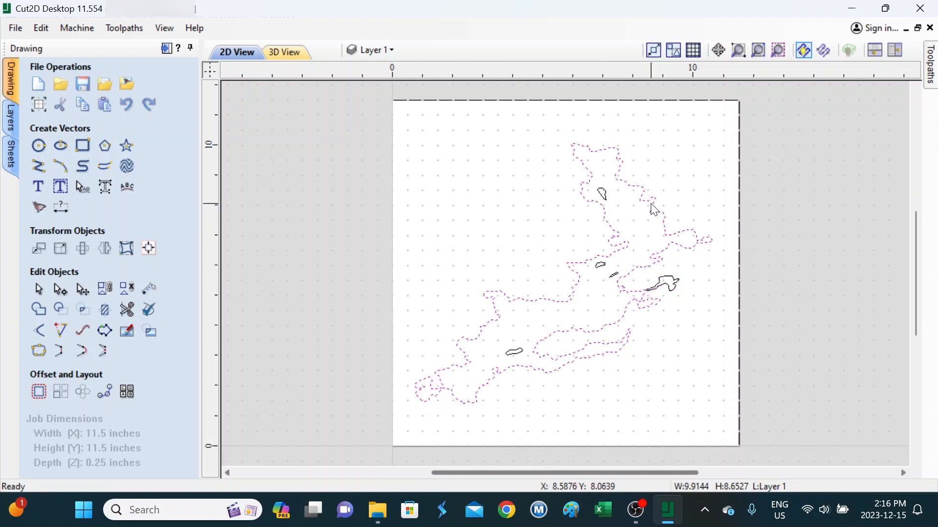
left_click(677, 287, "shift")
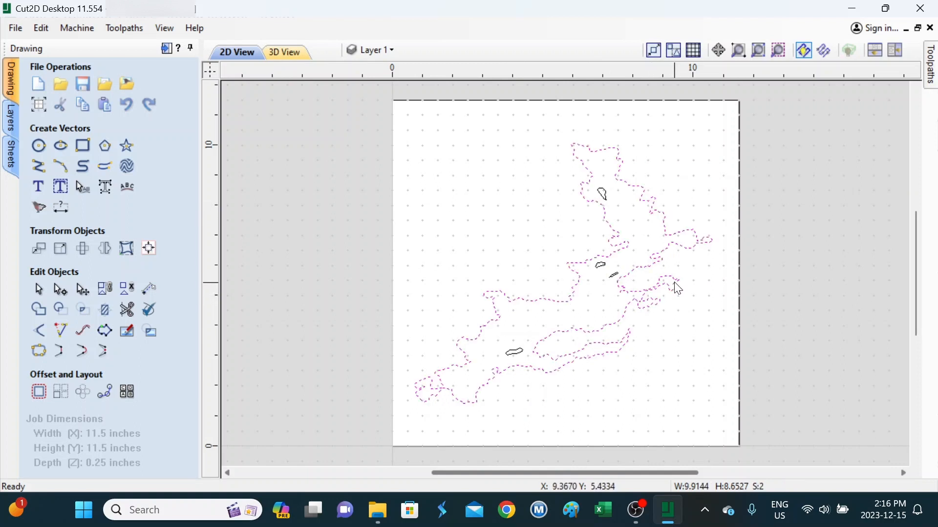
left_click(931, 68)
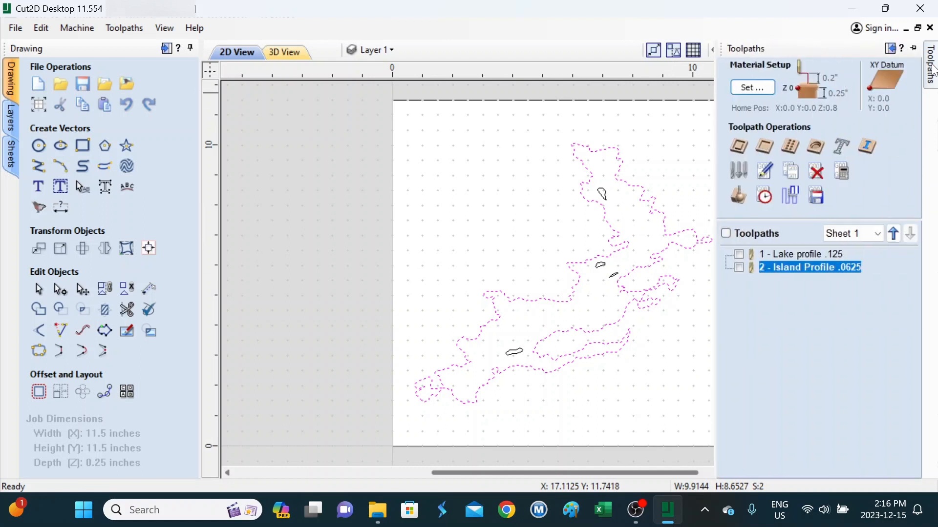
Step: Create a tabbed profile toolpath named '3 - Lake Profile .0625' and calculate it despite the cut-through warning
left_click(739, 148)
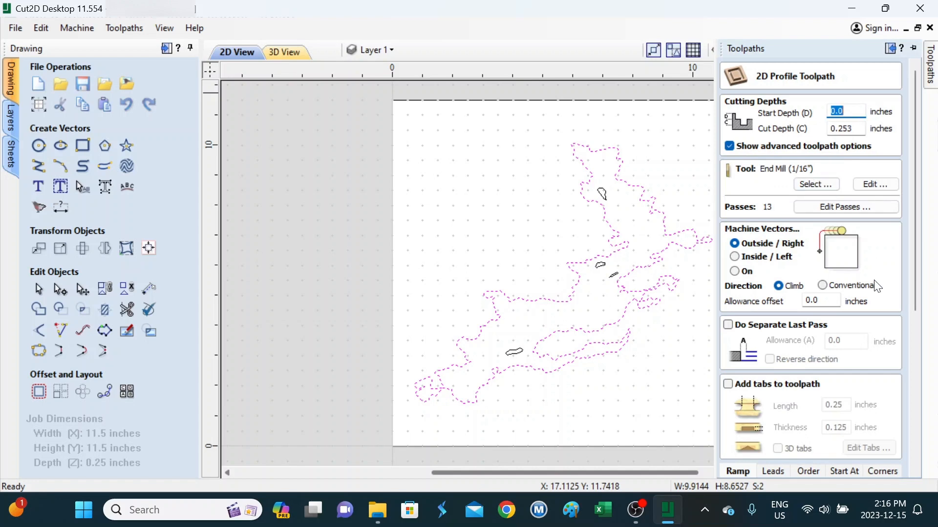
left_click(760, 389)
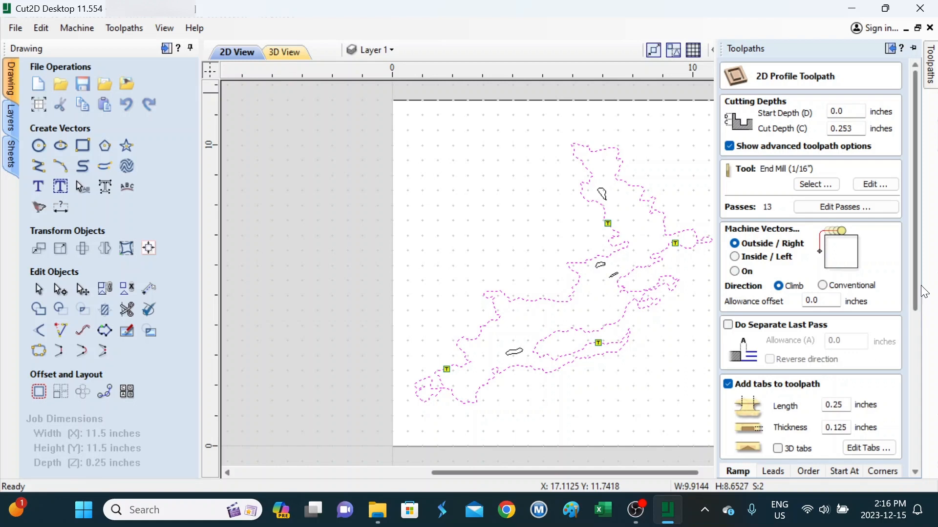
left_click_drag(918, 280, 931, 455)
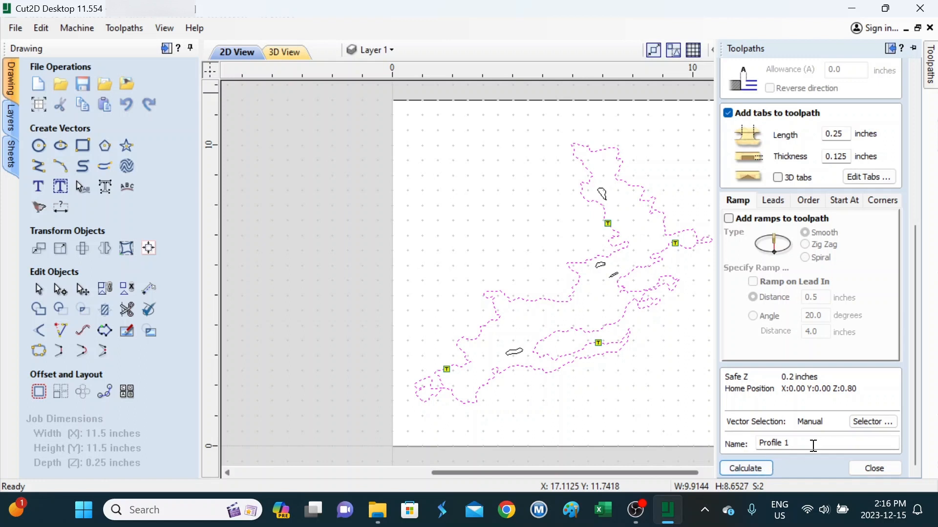
left_click_drag(813, 443, 708, 445)
type("3 - Lake")
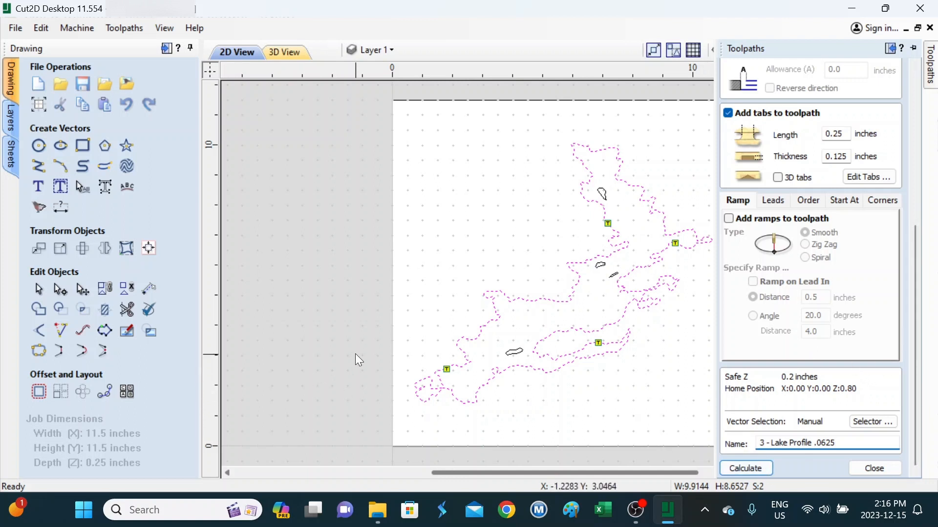
left_click(742, 468)
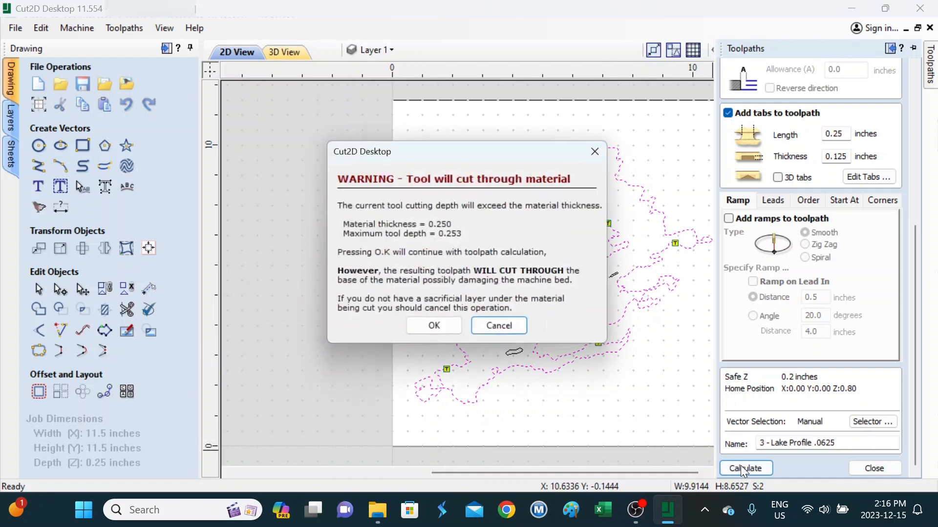
left_click(445, 322)
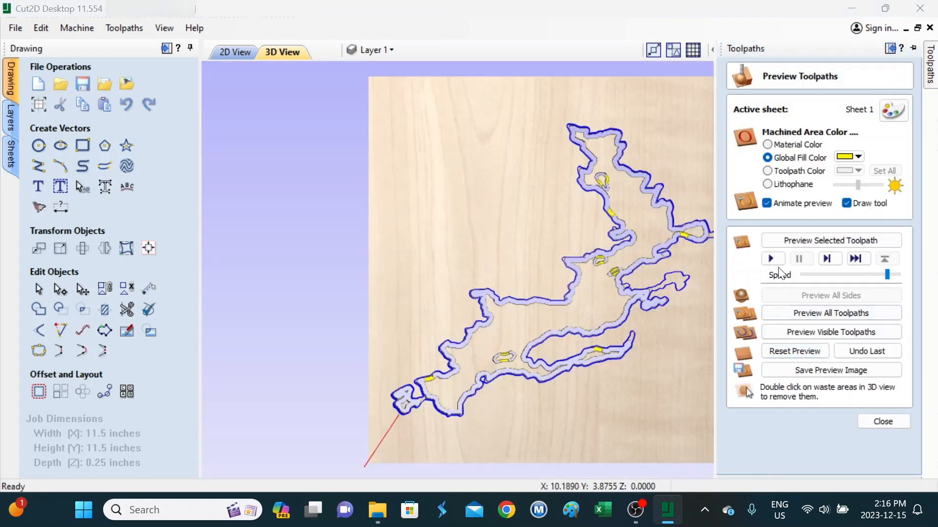
Step: Play the 3D simulation of the lake toolpath, then close the preview panel
left_click(779, 261)
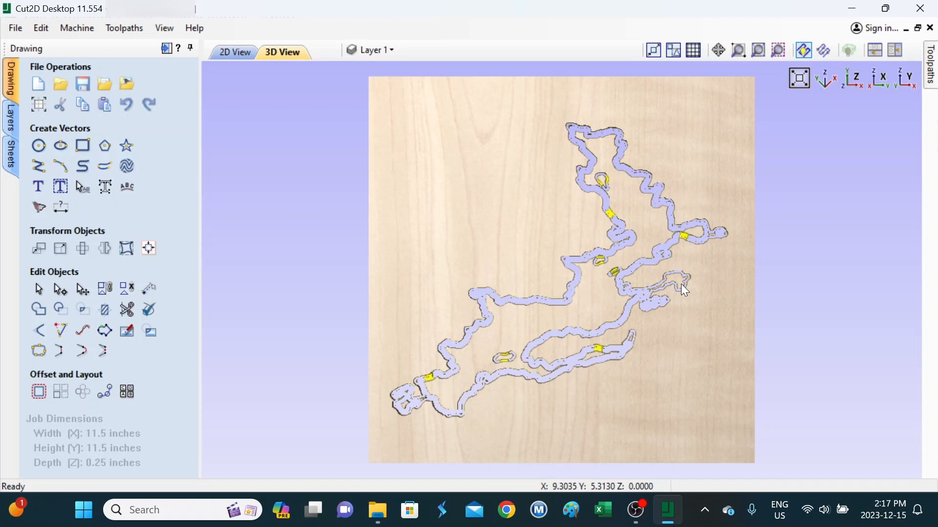
left_click(930, 72)
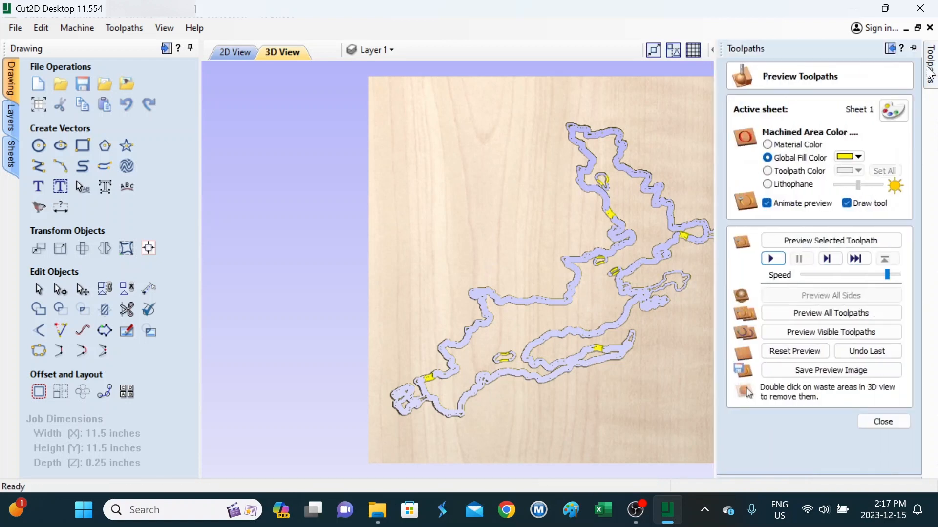
left_click(891, 422)
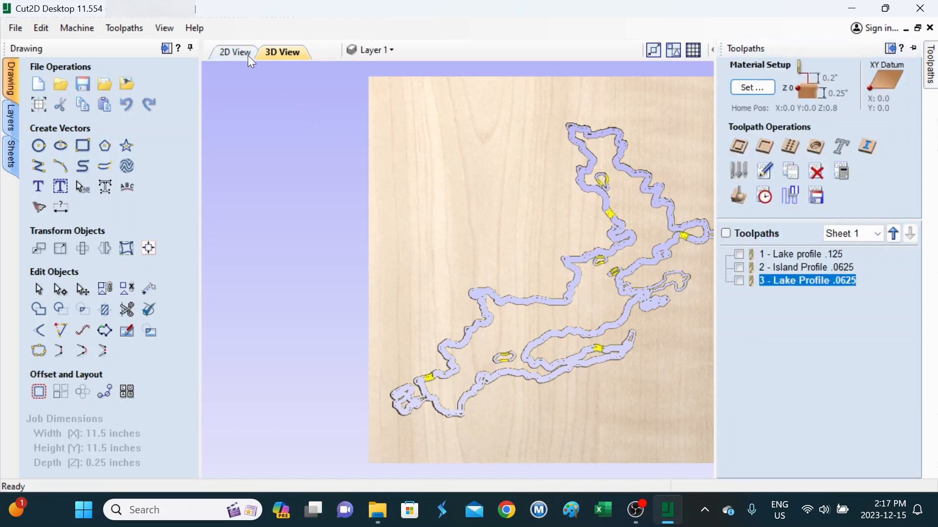
Step: Back in the 2D view, select '1 - Lake profile .125' to review its 24:58 estimate with the 1/8" end mill
left_click(247, 54)
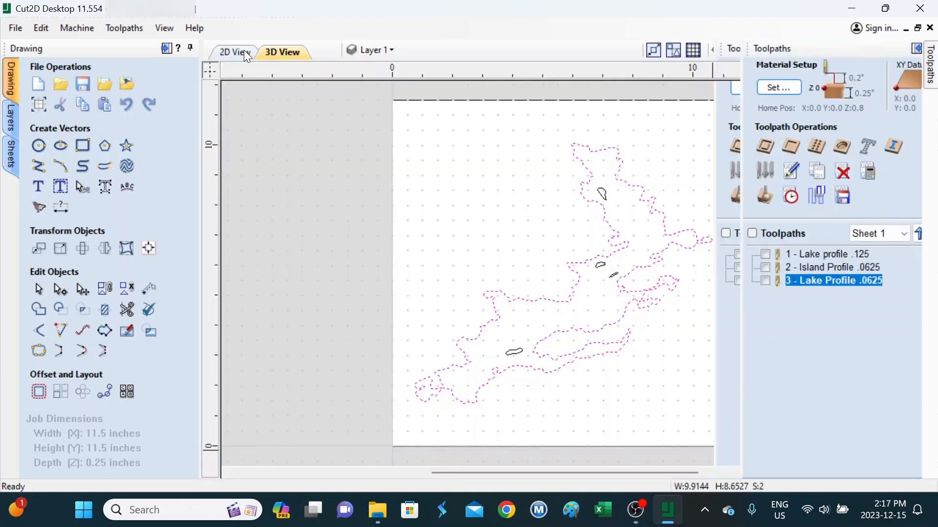
left_click(16, 29)
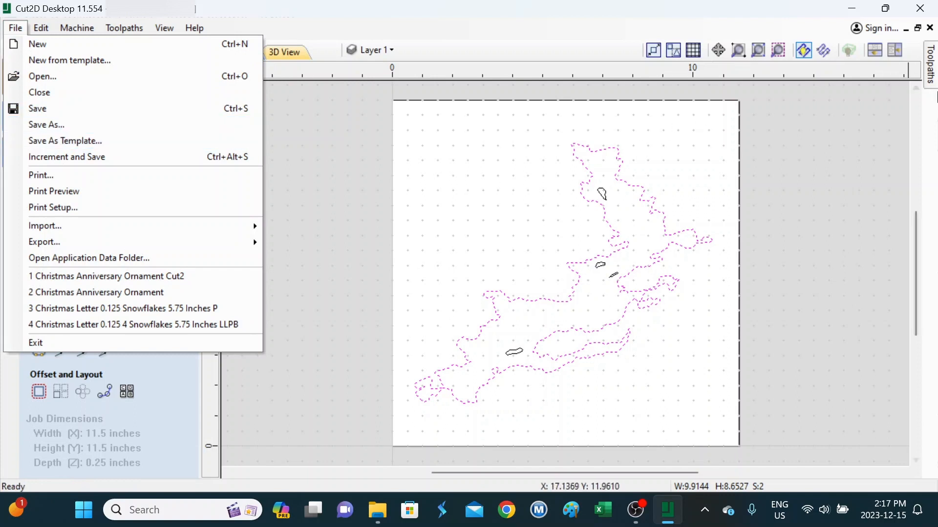
left_click(933, 85)
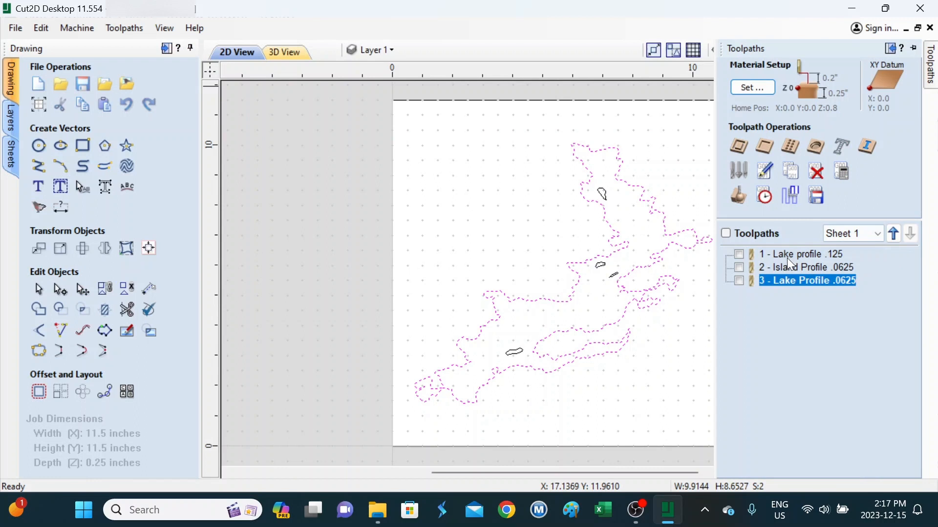
mouse_move(785, 255)
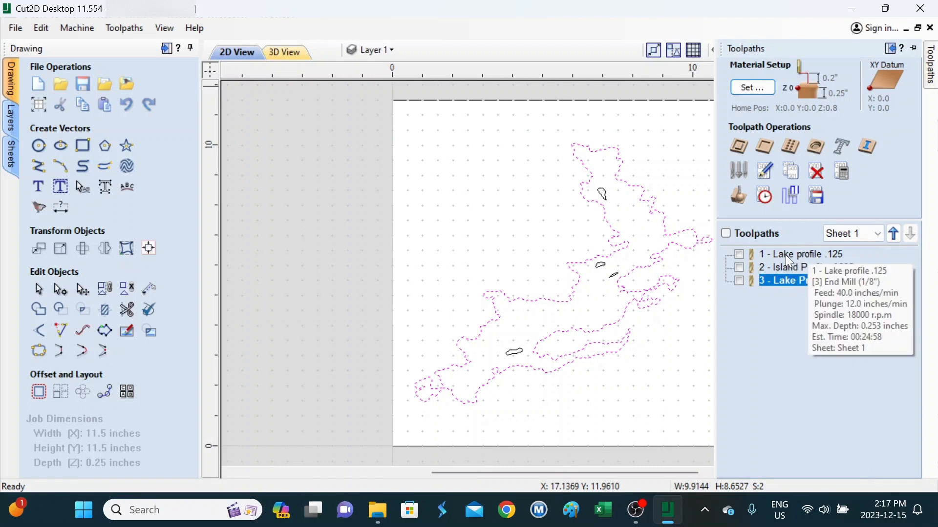
left_click(782, 254)
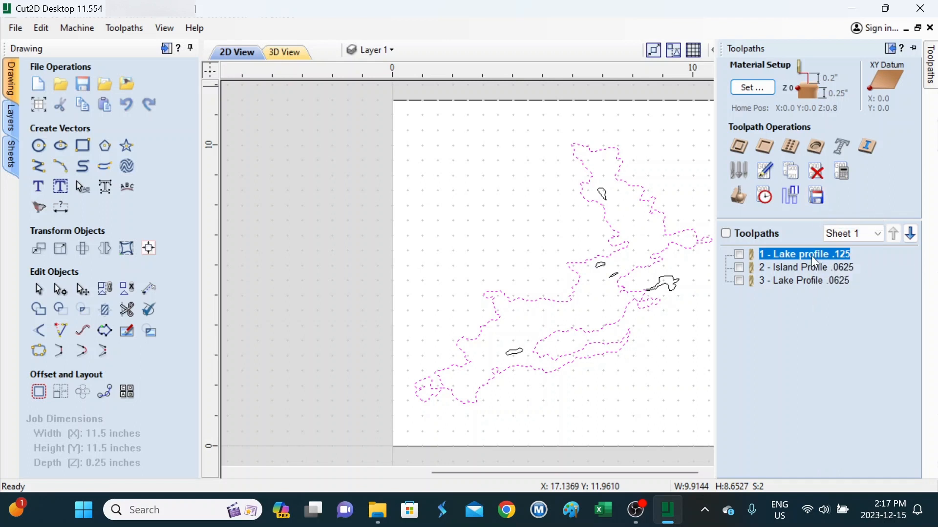
mouse_move(763, 256)
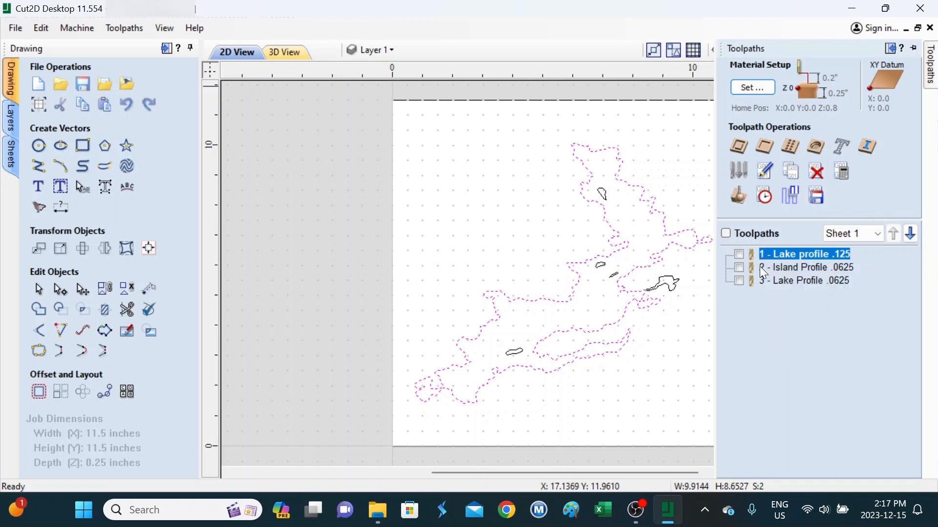